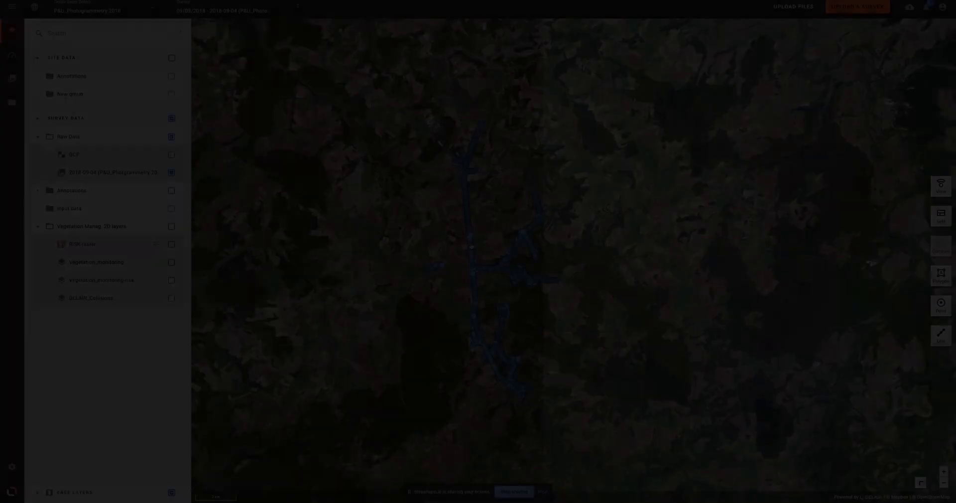
- Open the survey photo Image_01_00000098 from its point on the map and view it full size
scroll(471, 246, "up", 5)
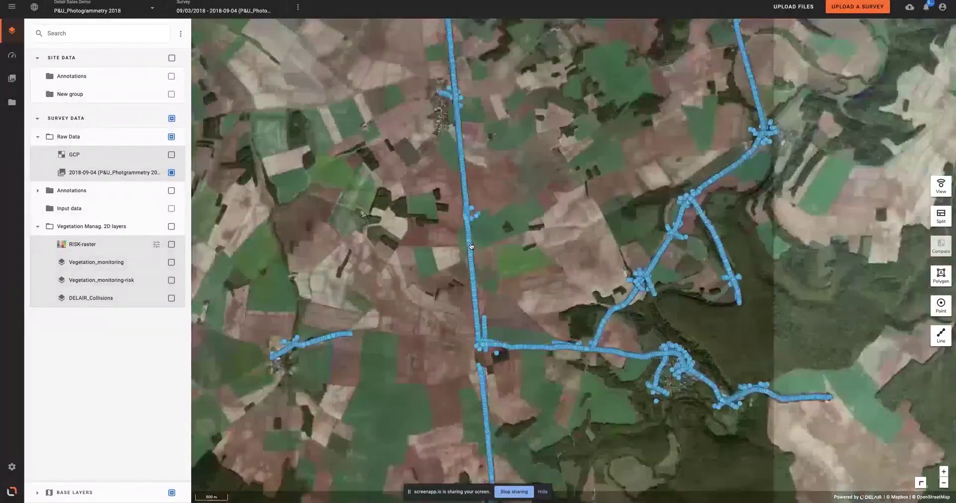
scroll(471, 246, "up", 5)
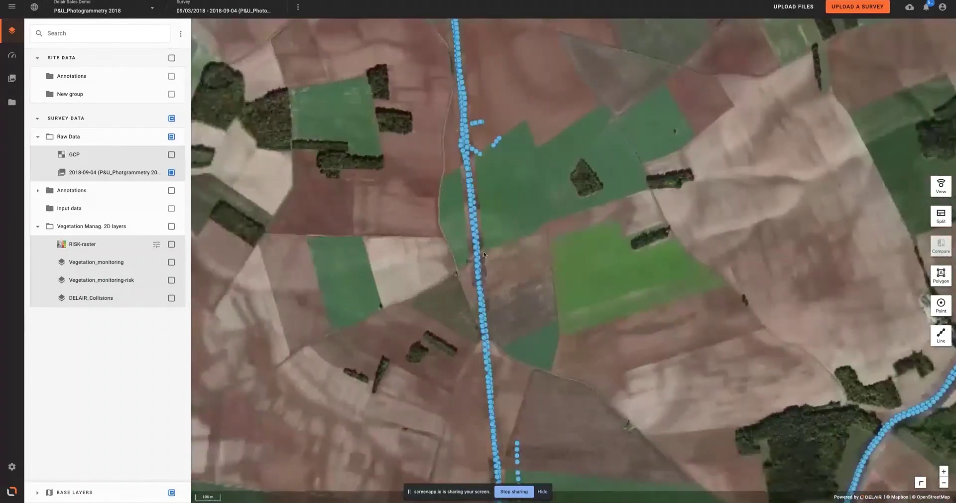
scroll(484, 254, "up", 3)
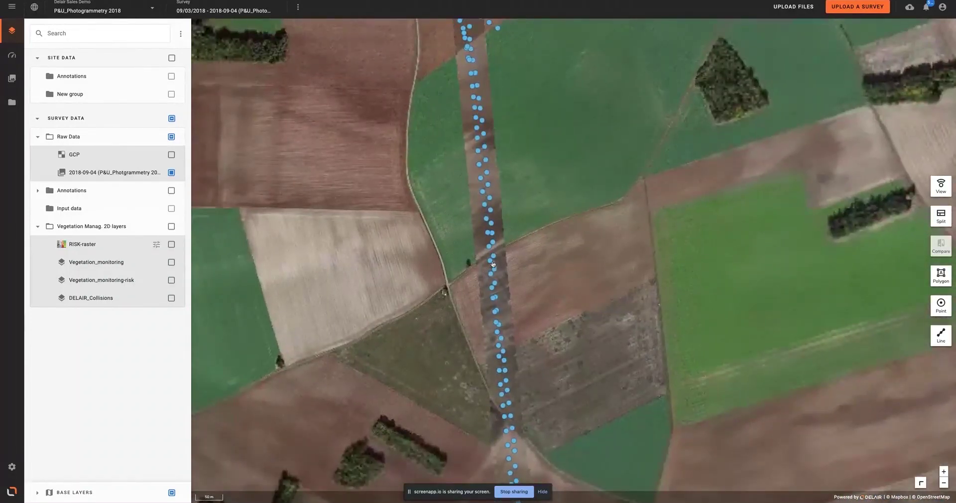
scroll(492, 263, "up", 1)
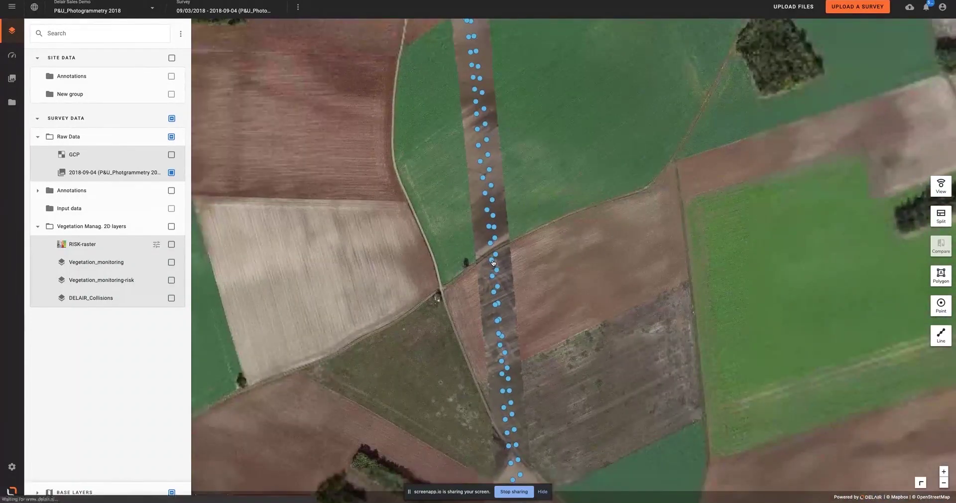
left_click(493, 261)
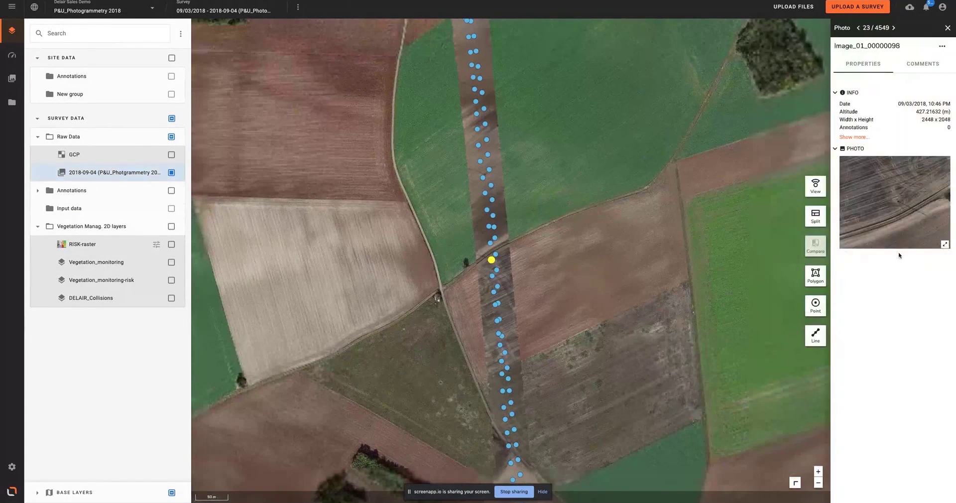
left_click(946, 245)
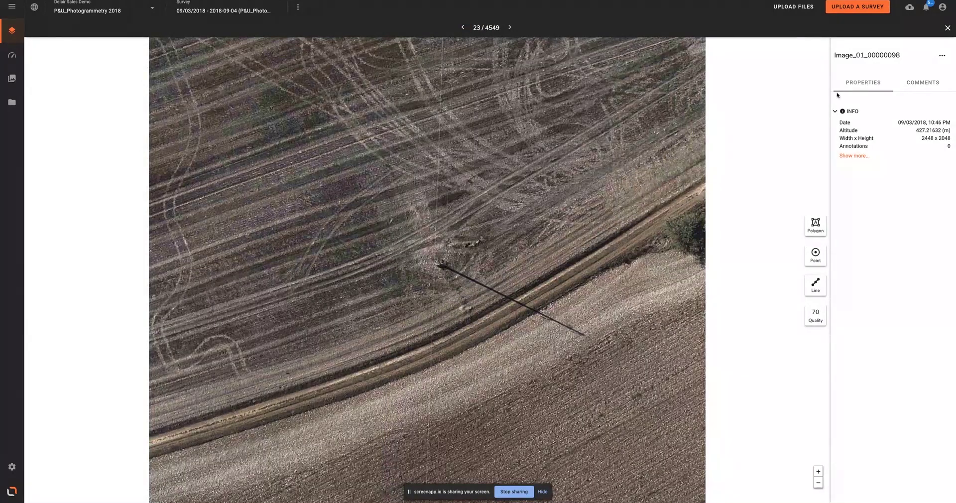
left_click(947, 29)
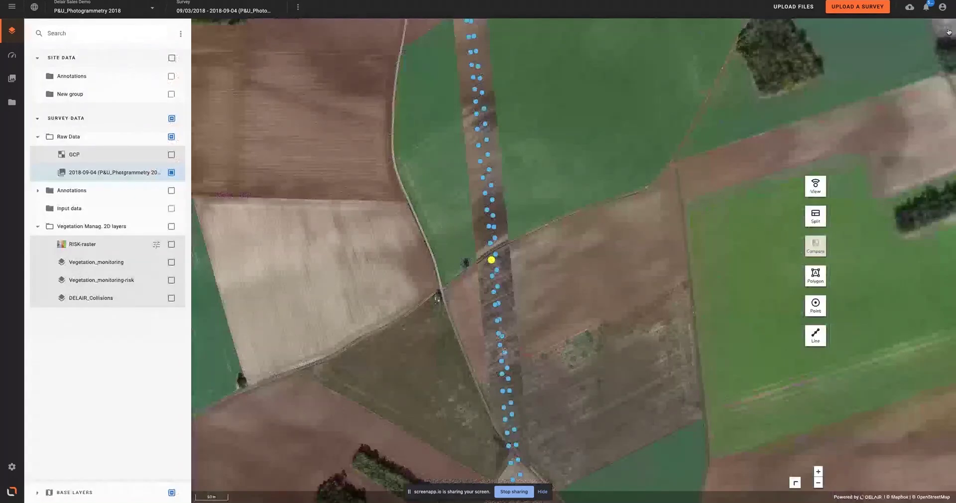
- Show the survey photos beside the map in split view, browse through the gallery and return to the map
left_click(815, 221)
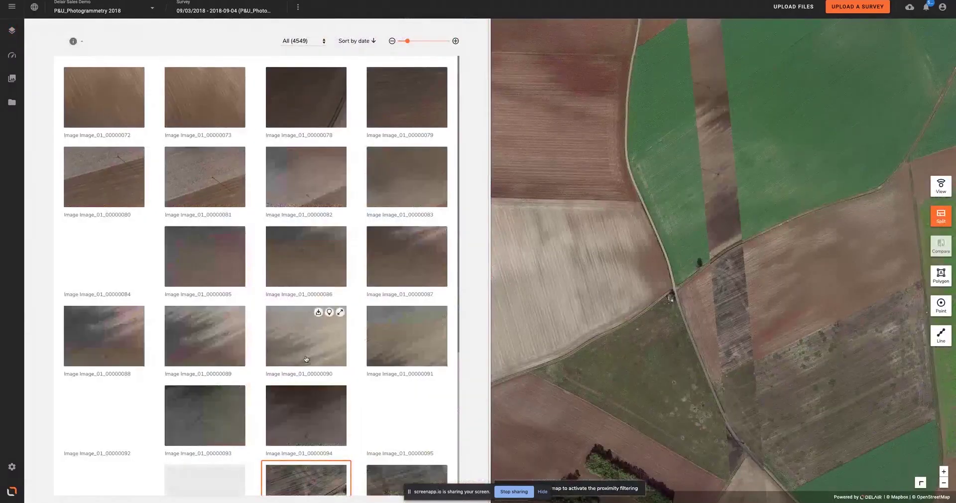
scroll(296, 271, "down", 5)
scroll(306, 359, "down", 10)
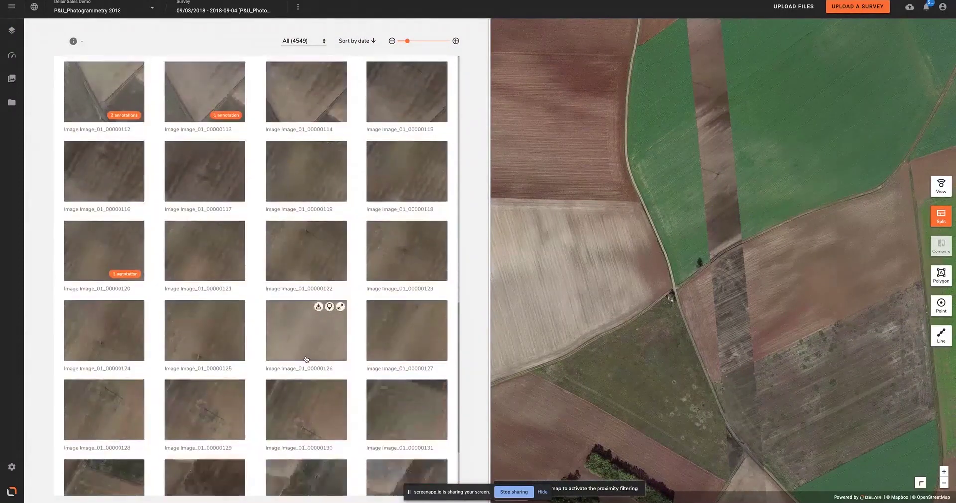
scroll(306, 358, "down", 7)
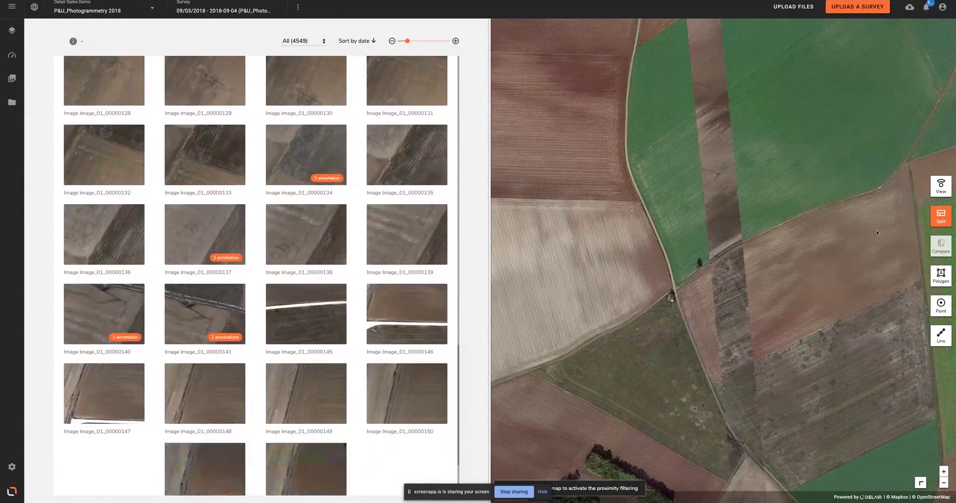
left_click(941, 219)
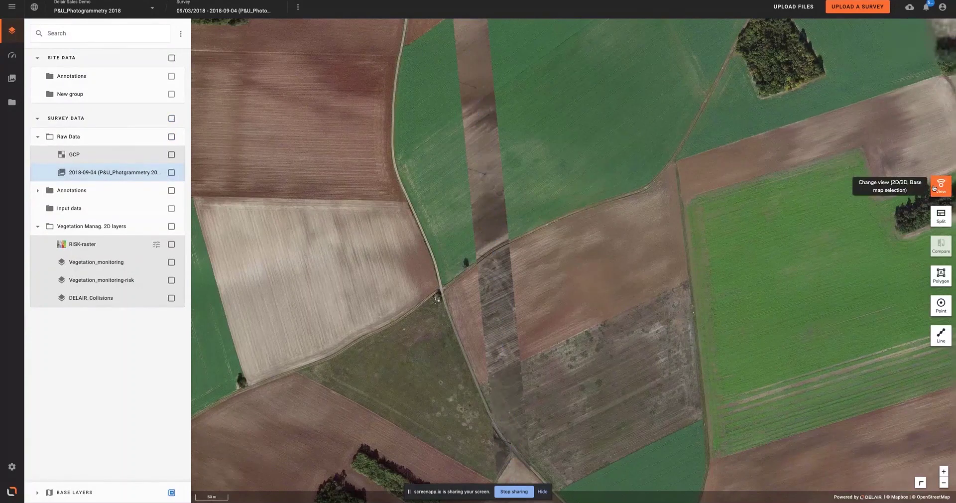
- Switch to the 3D view and examine the point cloud of the road and tree corridor from several angles
left_click(934, 186)
left_click(875, 178)
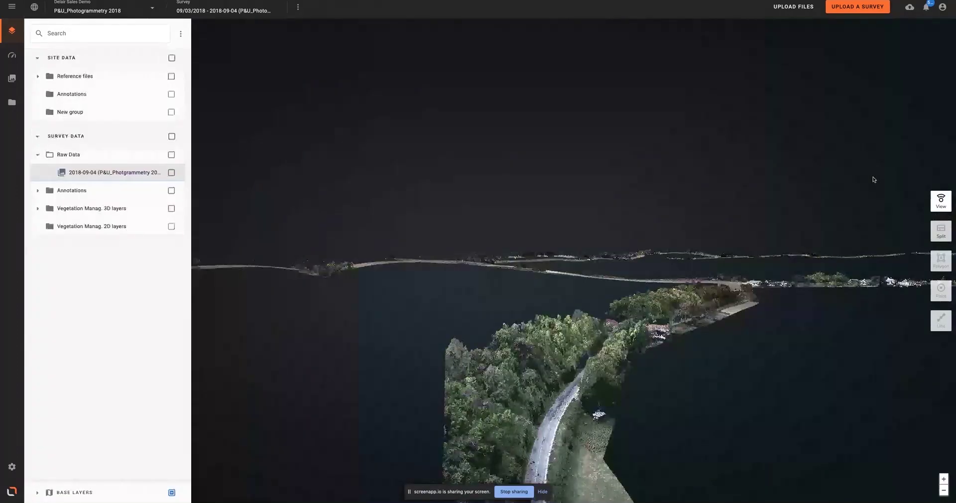
mouse_move(605, 344)
left_mouse_down()
mouse_move(619, 358)
mouse_move(600, 344)
left_mouse_up()
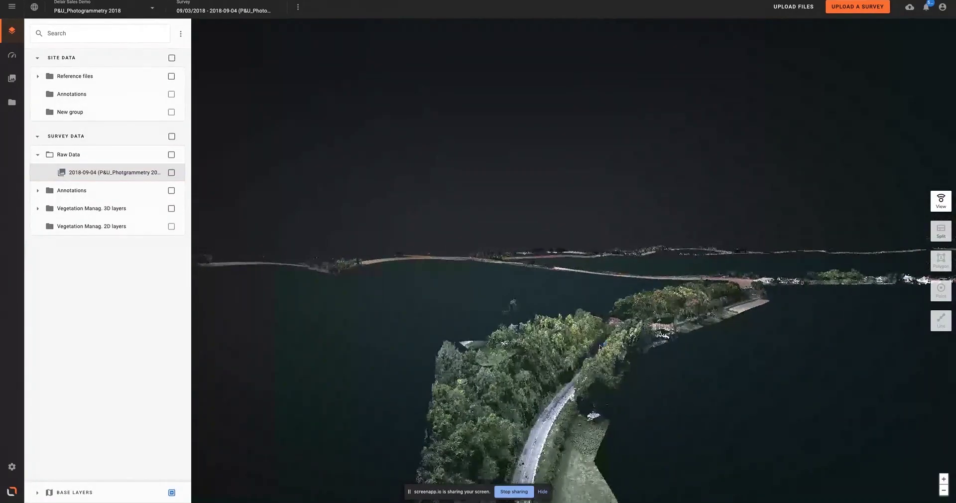
scroll(598, 349, "down", 3)
scroll(564, 419, "up", 2)
left_click_drag(563, 421, 506, 342)
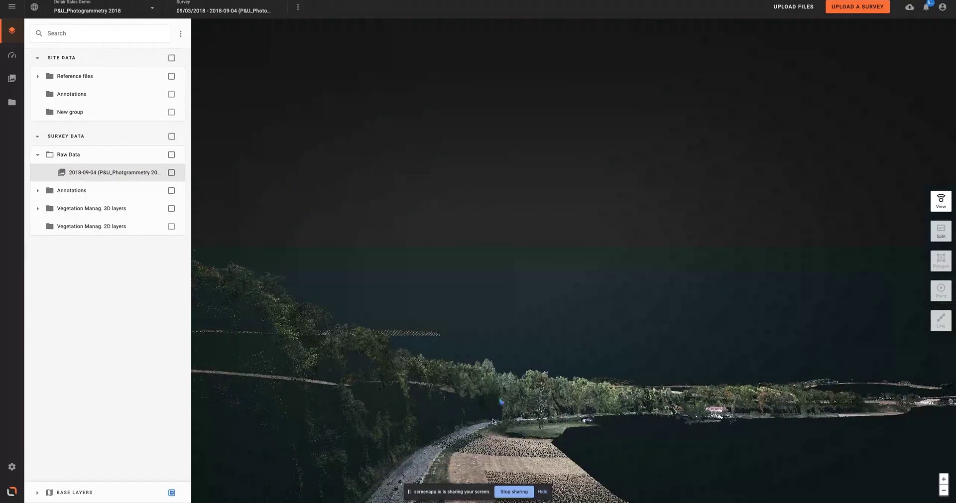
left_click_drag(525, 397, 519, 406)
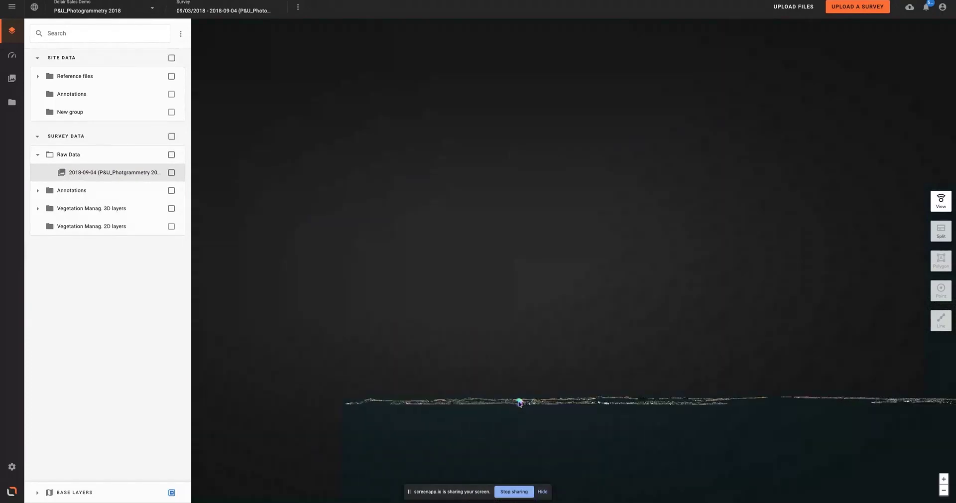
scroll(519, 402, "up", 8)
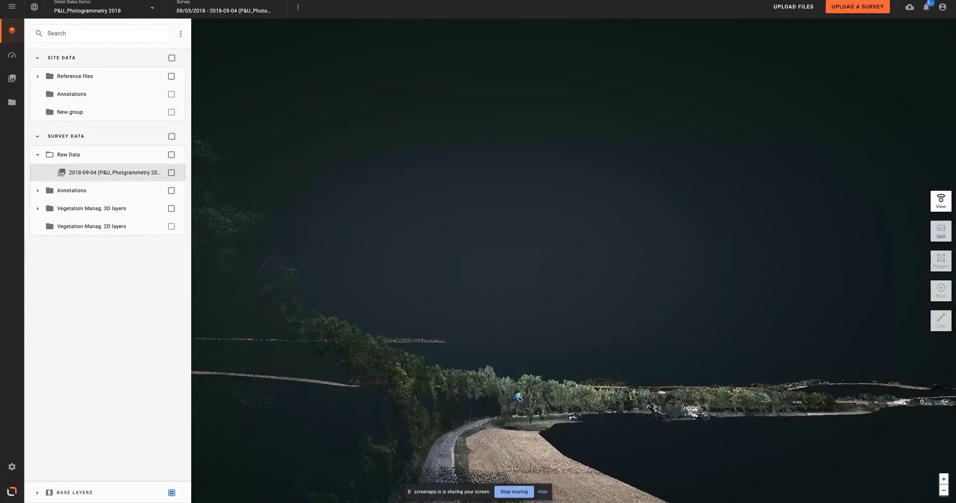
left_click_drag(519, 398, 542, 432)
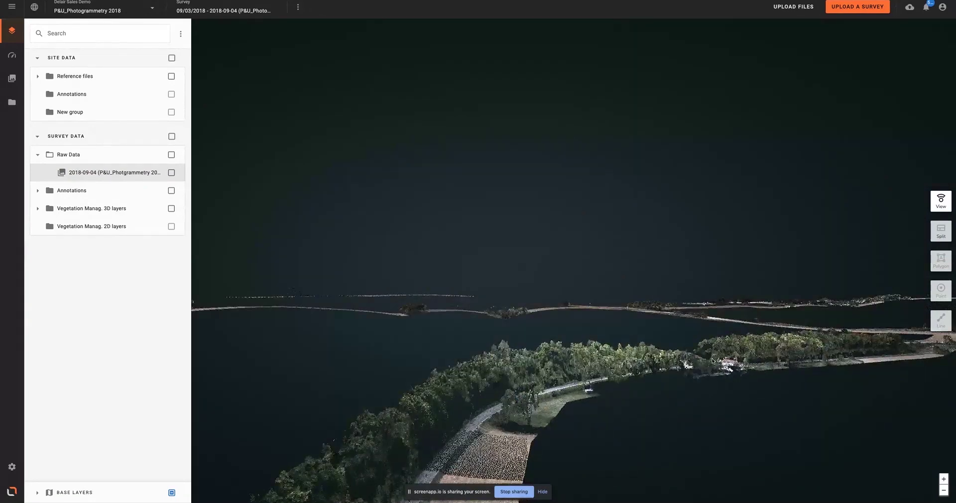
left_click_drag(712, 360, 503, 404)
left_click_drag(622, 356, 539, 322)
left_click_drag(600, 374, 620, 341)
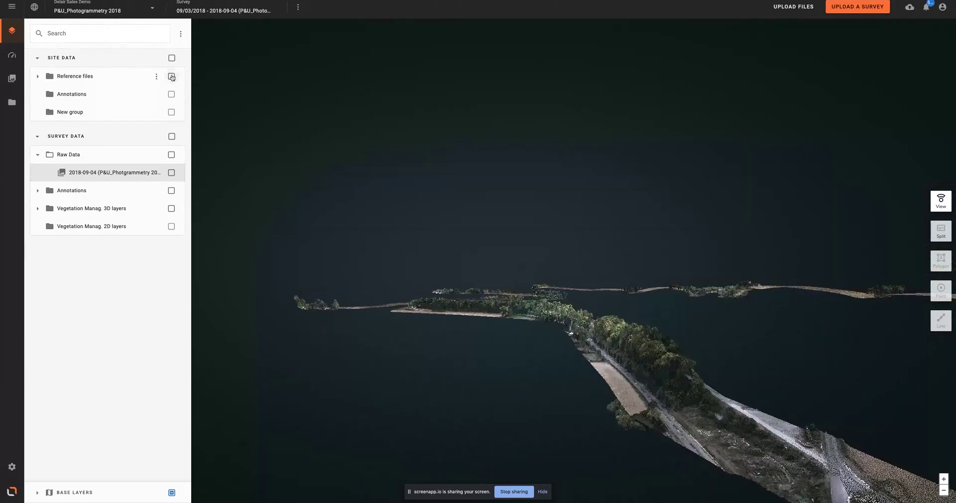
- Show the Reference files layer and inspect its green lines along the corridor, both close up and in overview
scroll(649, 374, "up", 3)
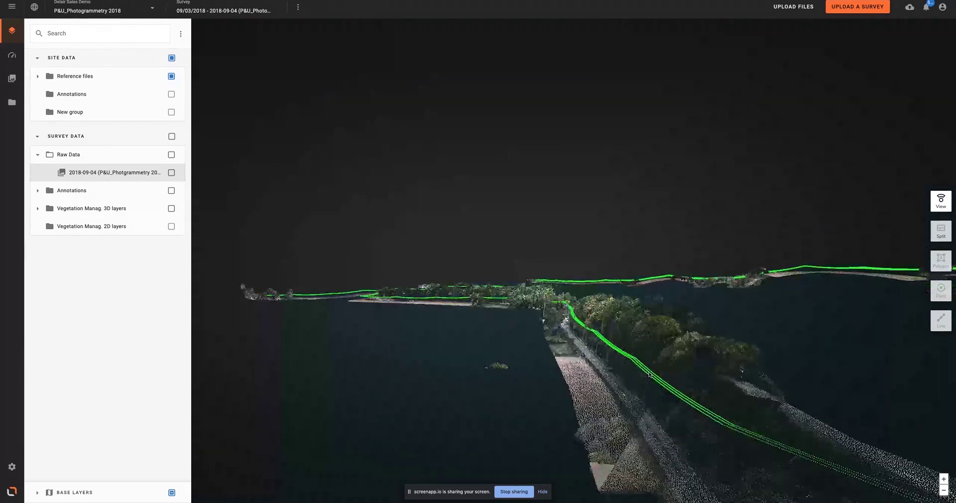
left_click_drag(632, 353, 642, 378)
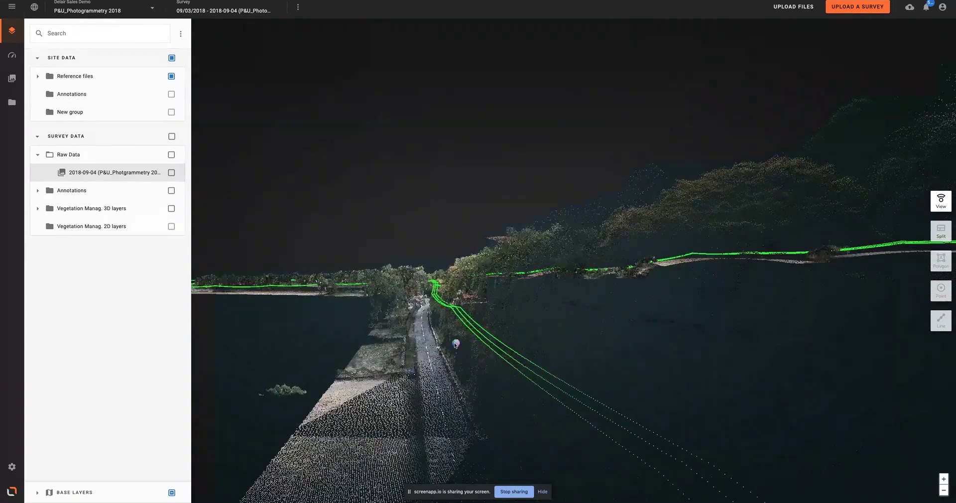
left_click_drag(455, 343, 535, 380)
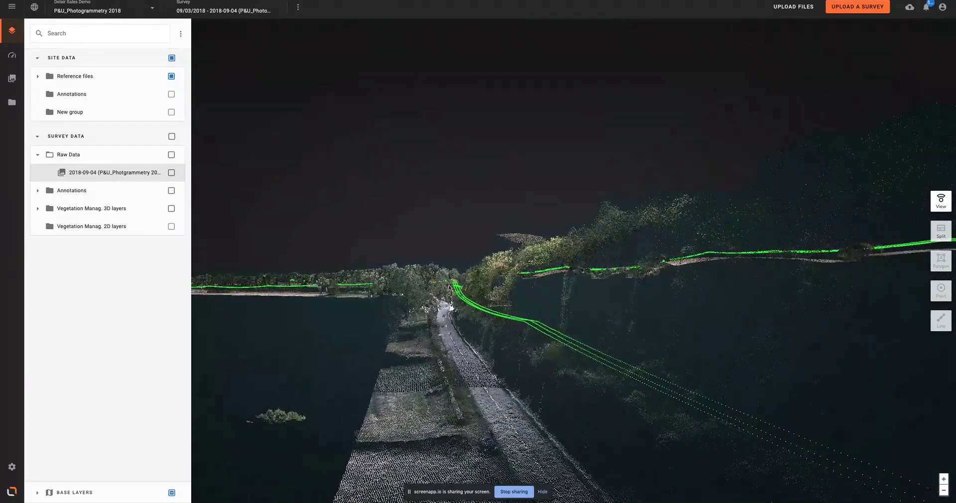
scroll(450, 287, "up", 3)
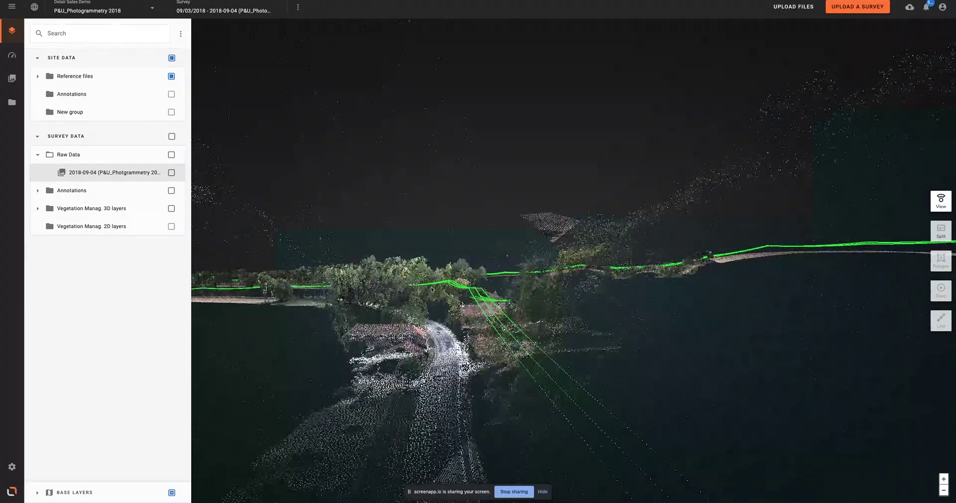
scroll(432, 289, "up", 3)
left_click_drag(291, 331, 372, 349)
left_click_drag(271, 313, 368, 324)
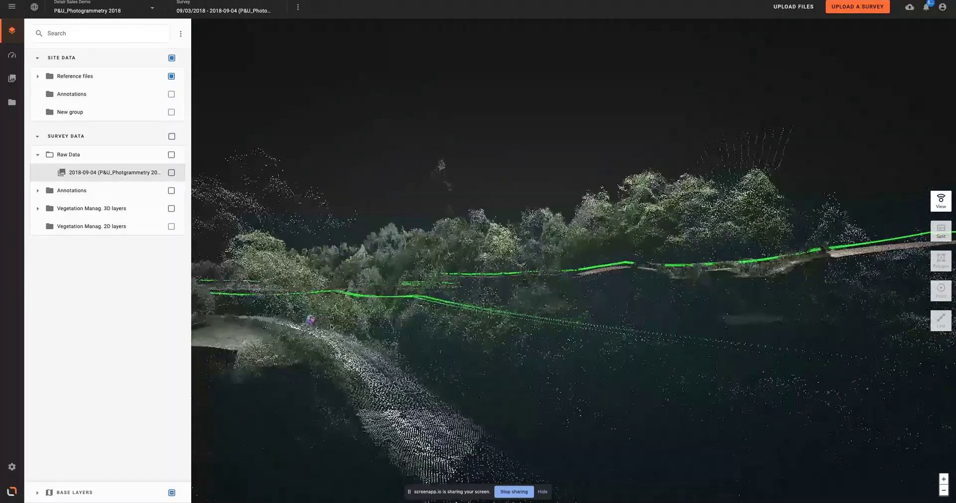
mouse_move(304, 322)
left_mouse_down()
mouse_move(378, 338)
mouse_move(316, 324)
left_mouse_up()
scroll(316, 324, "up", 4)
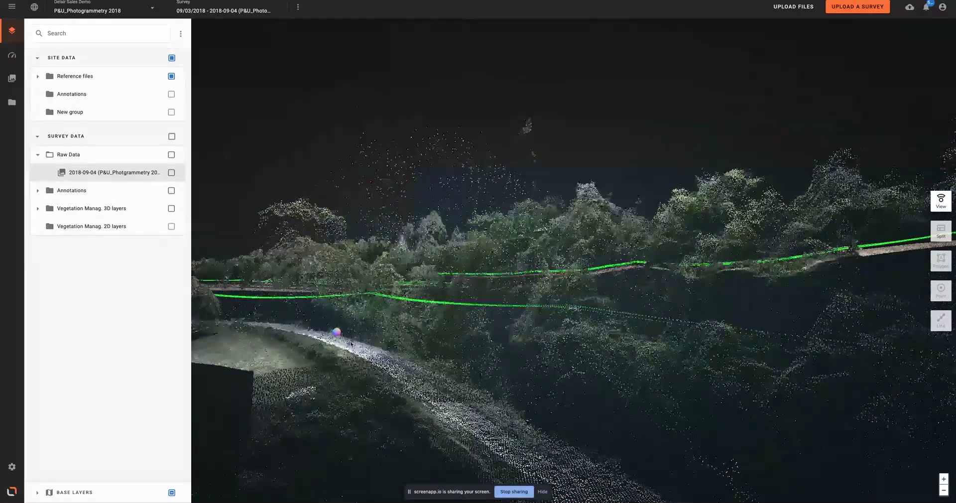
scroll(345, 396, "up", 2)
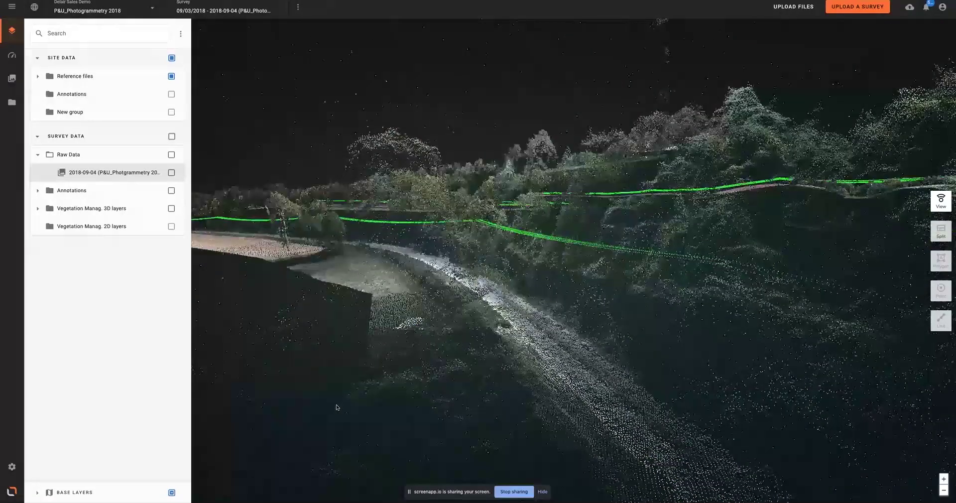
scroll(483, 329, "down", 6)
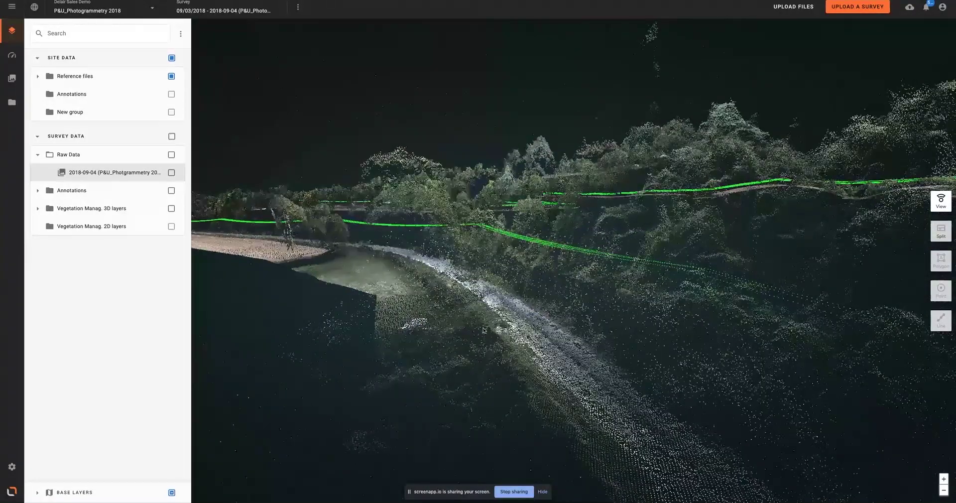
scroll(484, 330, "down", 3)
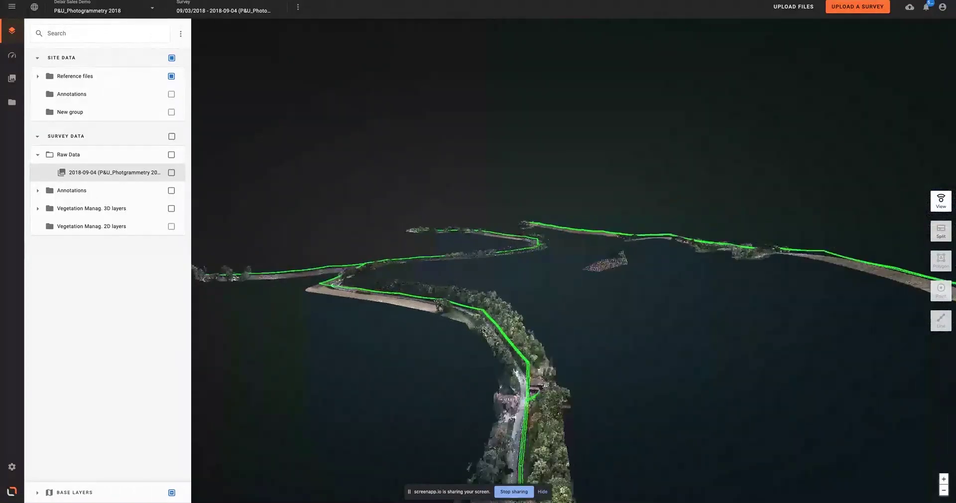
left_click_drag(513, 337, 490, 403)
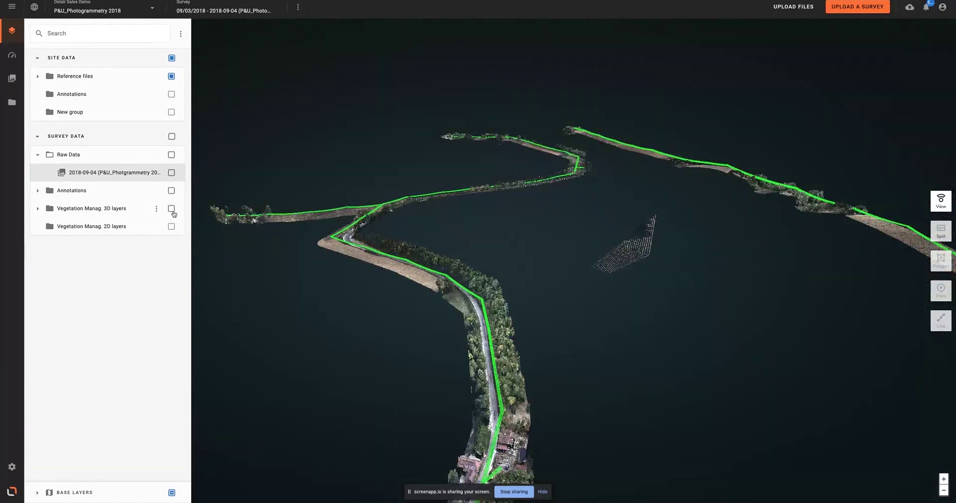
- Show the Vegetation Manag. 3D layers and examine the coloured vegetation areas along the green lines
scroll(497, 348, "up", 3)
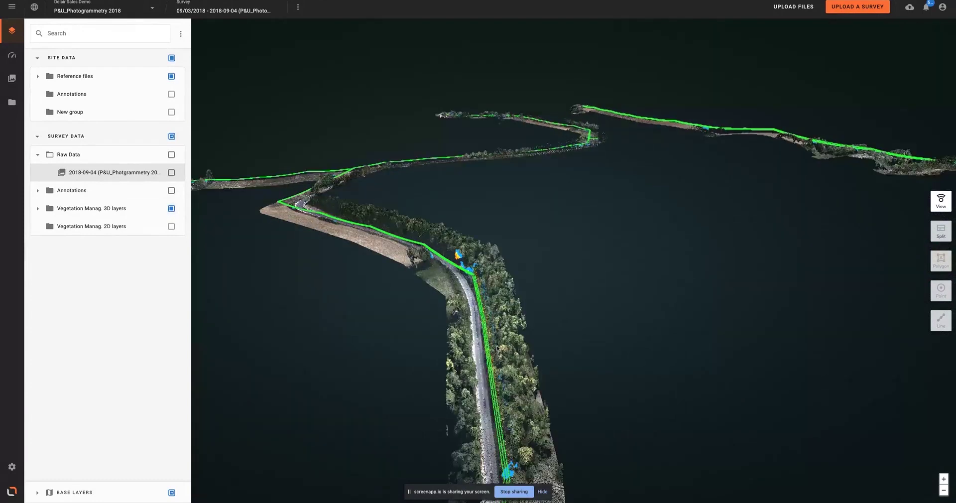
scroll(490, 404, "up", 3)
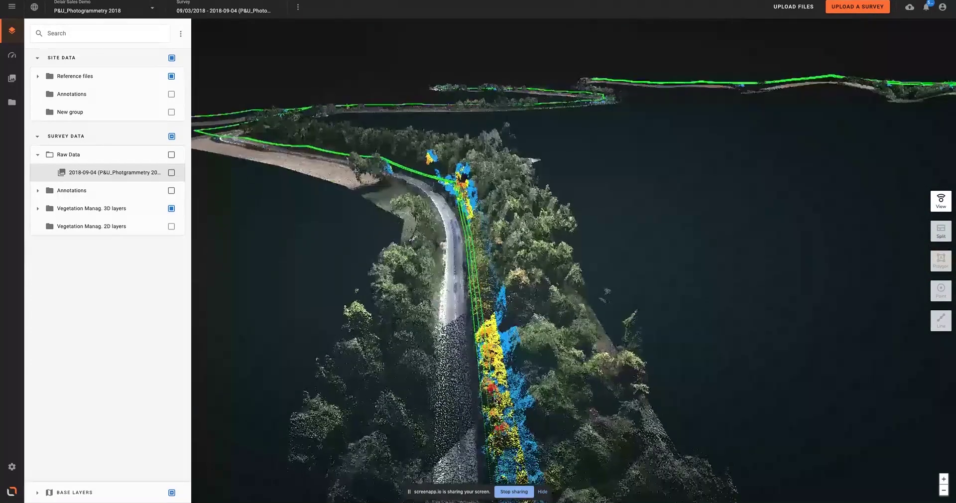
left_click_drag(487, 348, 486, 392)
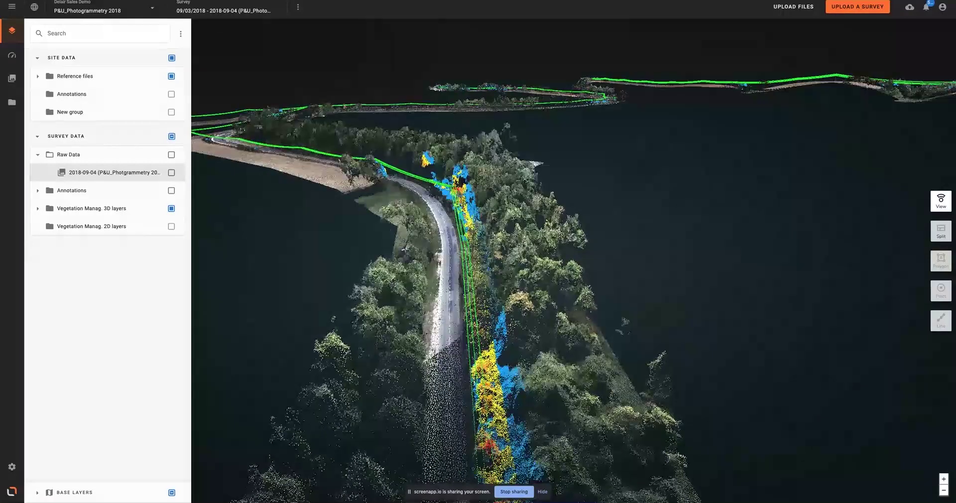
left_click_drag(478, 313, 479, 368)
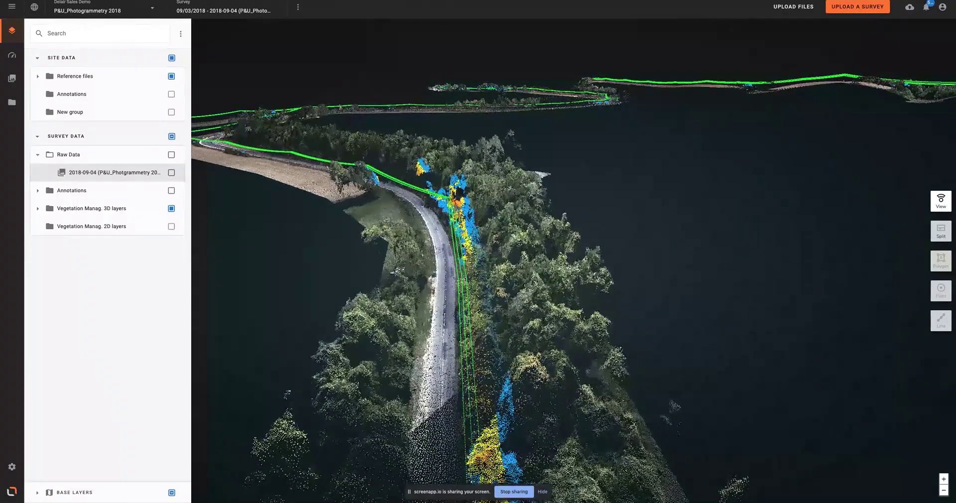
left_click_drag(461, 248, 465, 319)
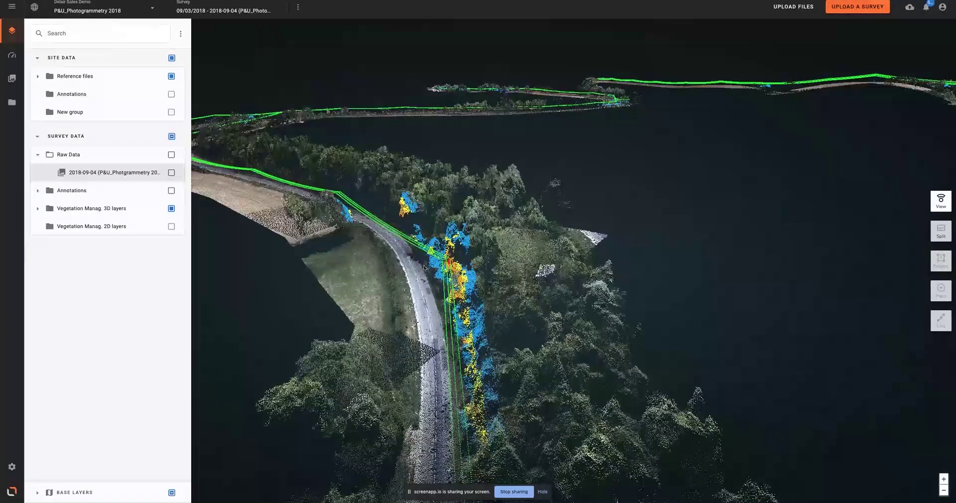
mouse_move(415, 241)
left_mouse_down()
mouse_move(409, 302)
mouse_move(356, 298)
left_mouse_up()
left_click_drag(337, 232, 346, 354)
mouse_move(313, 220)
left_mouse_down()
mouse_move(314, 185)
mouse_move(322, 206)
left_mouse_up()
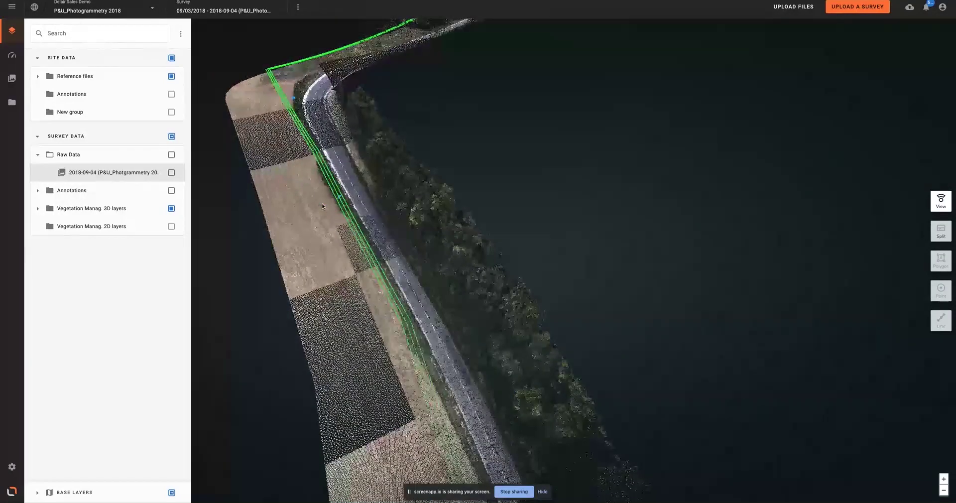
- Switch the survey back to the 2D map view
left_click(941, 199)
left_click(894, 206)
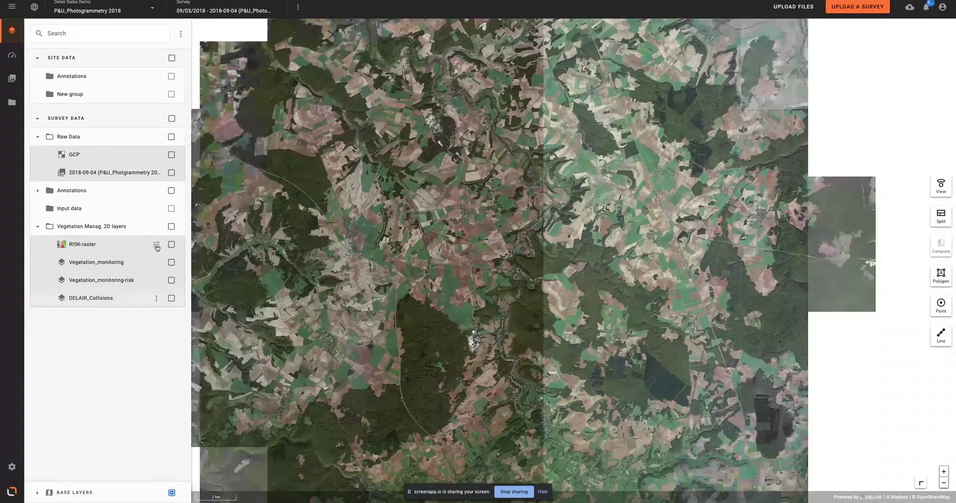
- Show RISK-raster, Vegetation_monitoring and Vegetation_monitoring-risk, and inspect the coloured zones around the village with and without the risk layer
left_click(171, 244)
left_click(171, 263)
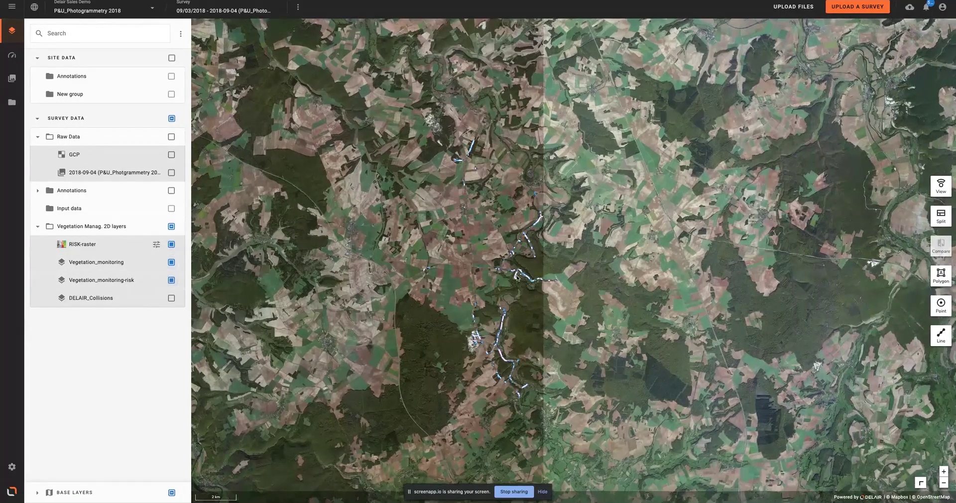
scroll(516, 277, "up", 3)
scroll(516, 274, "up", 3)
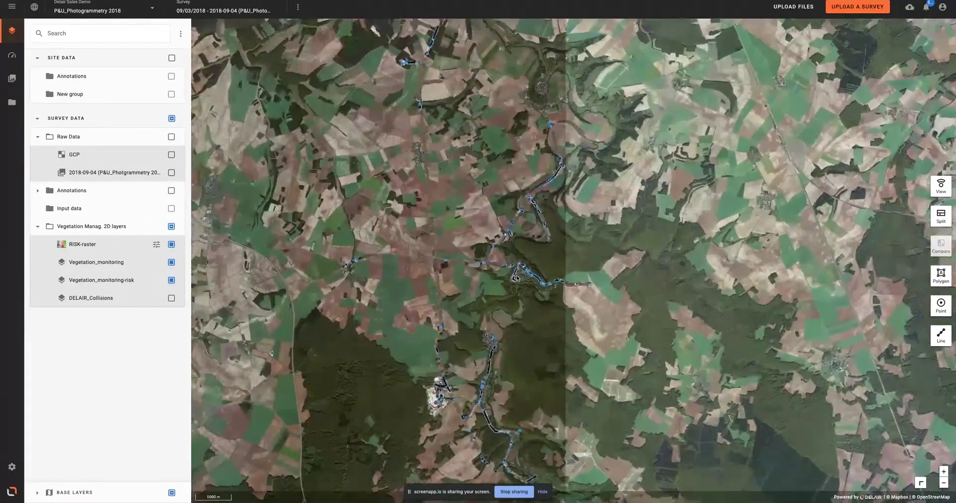
scroll(513, 277, "up", 4)
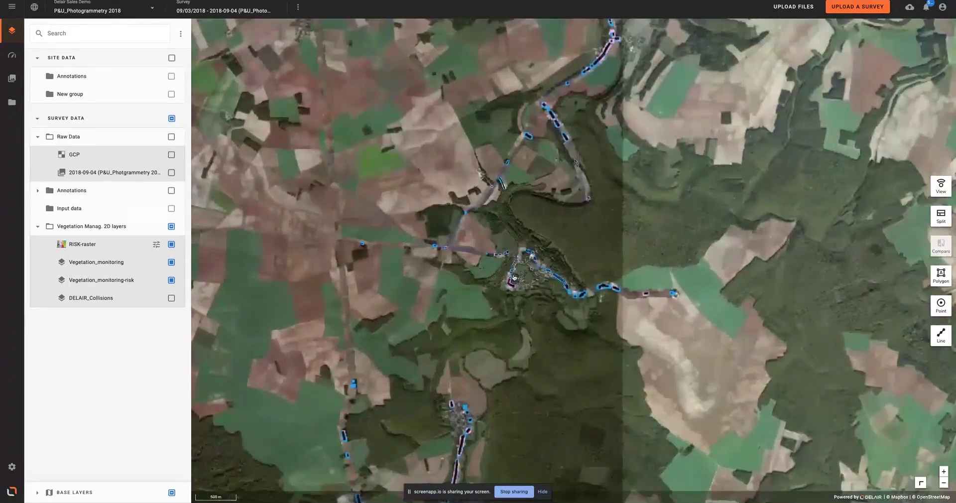
scroll(506, 273, "up", 2)
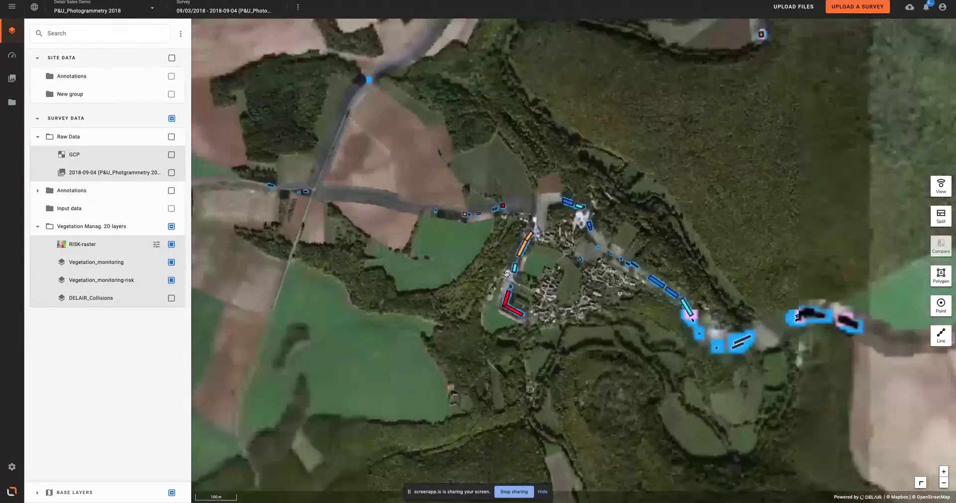
scroll(518, 298, "up", 2)
scroll(520, 301, "up", 2)
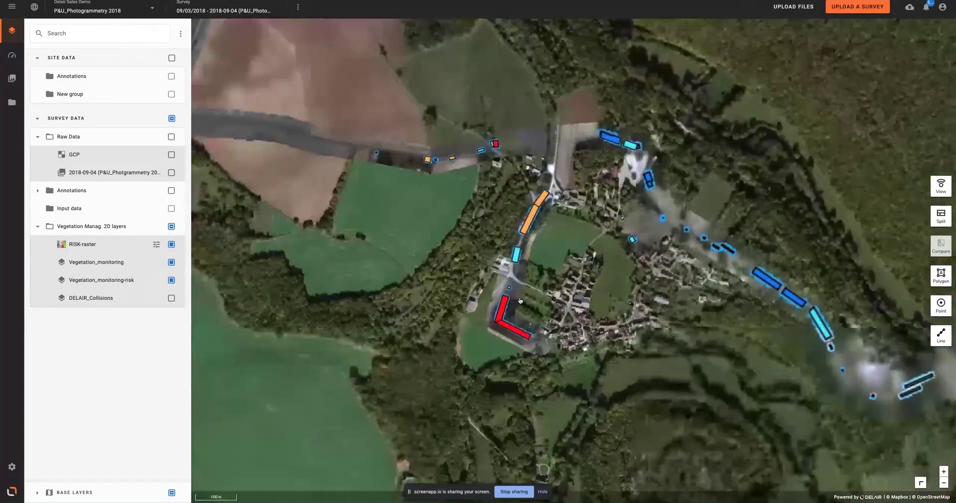
scroll(494, 328, "up", 1)
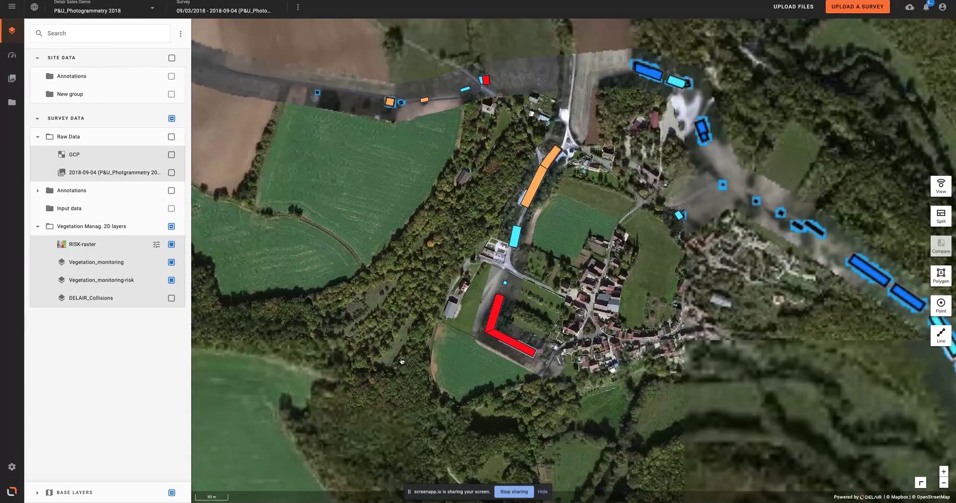
left_click(172, 280)
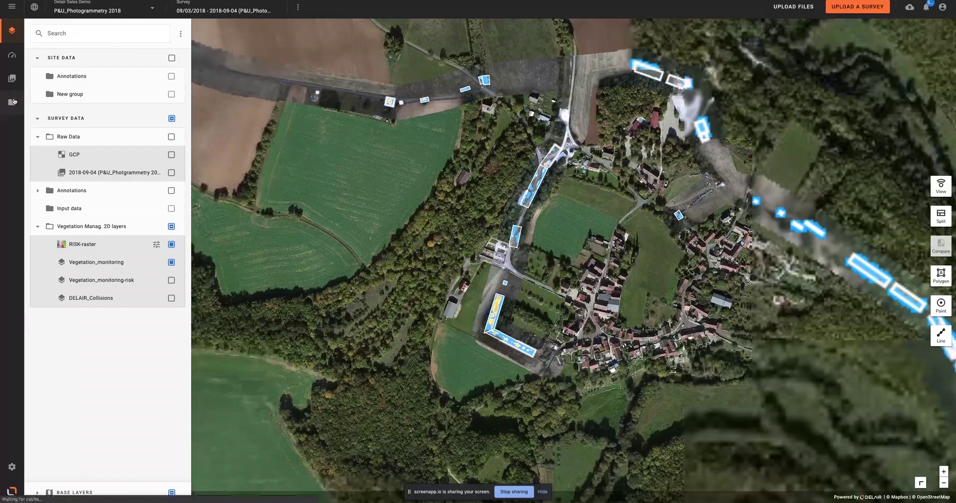
- Download Vegetation_monitoring.csv from the site's downloadable files and open it in the spreadsheet program
left_click(12, 102)
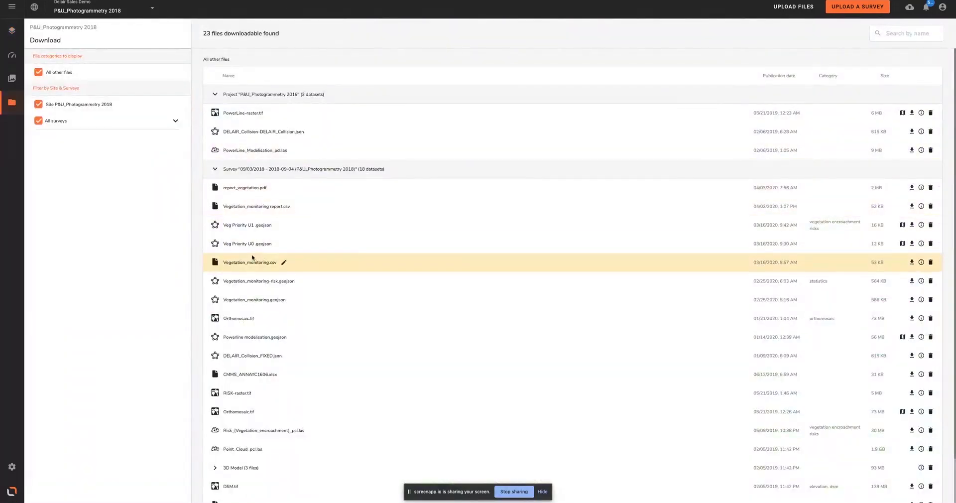
left_click(912, 262)
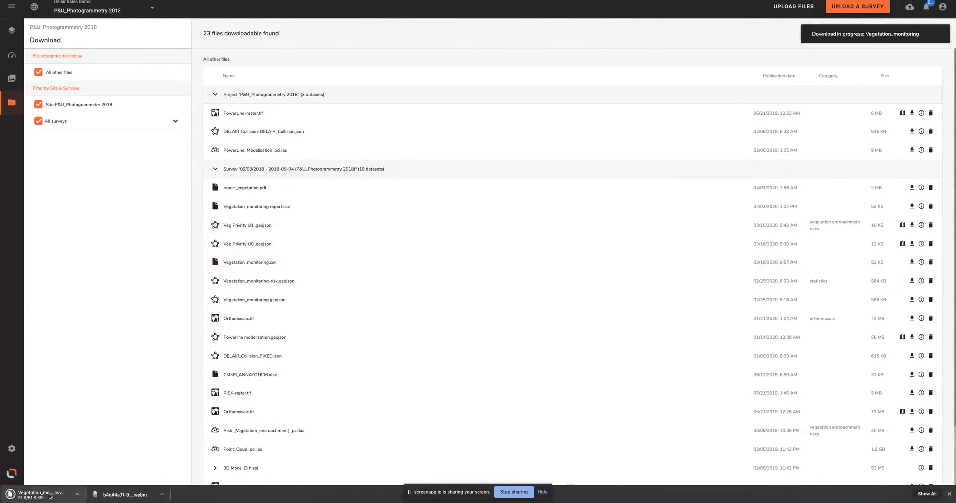
left_click(49, 495)
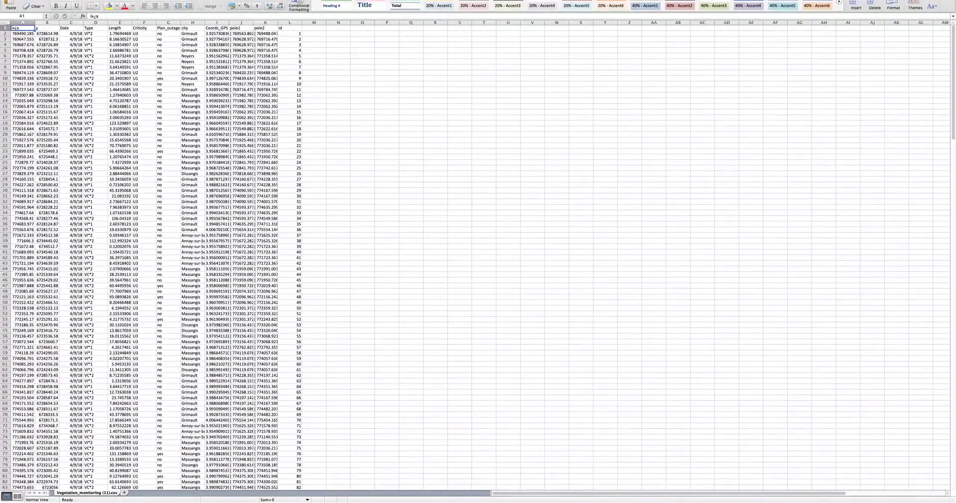
- Examine the report's id, x and y coordinate, Type, Criticity, pole1 and pole2 columns
left_click(293, 22)
left_click(292, 33)
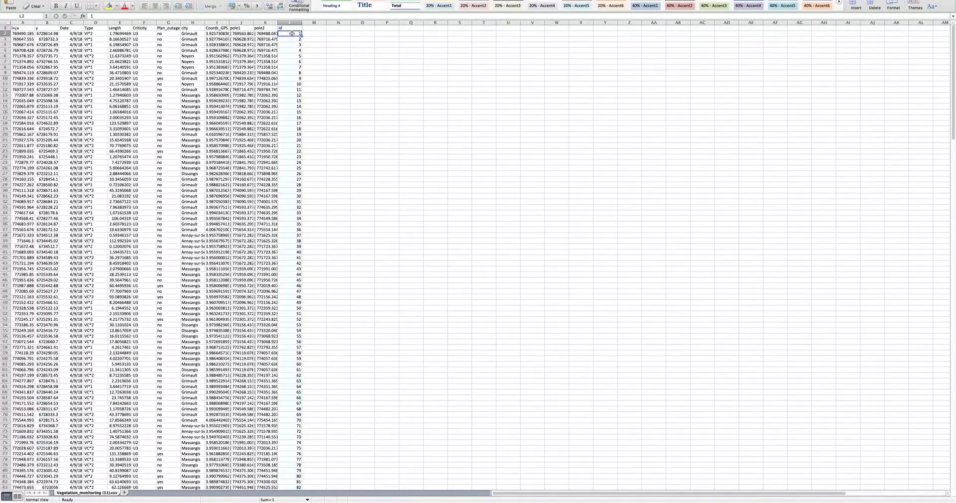
left_click_drag(292, 34, 280, 370)
scroll(245, 242, "up", 10)
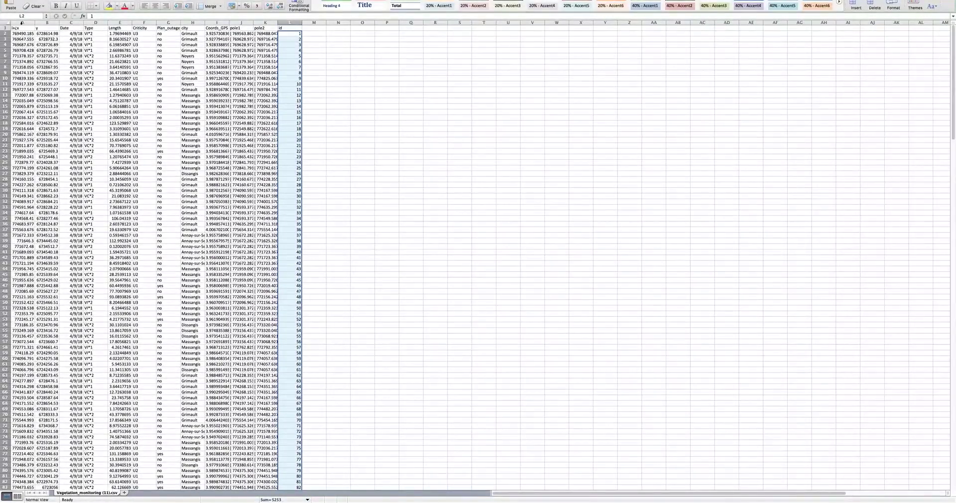
left_click_drag(21, 22, 43, 22)
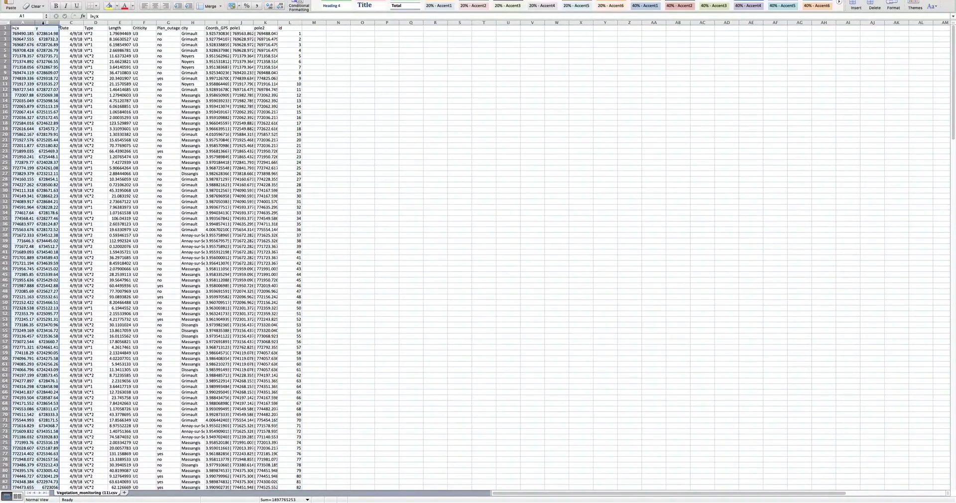
left_click(92, 22)
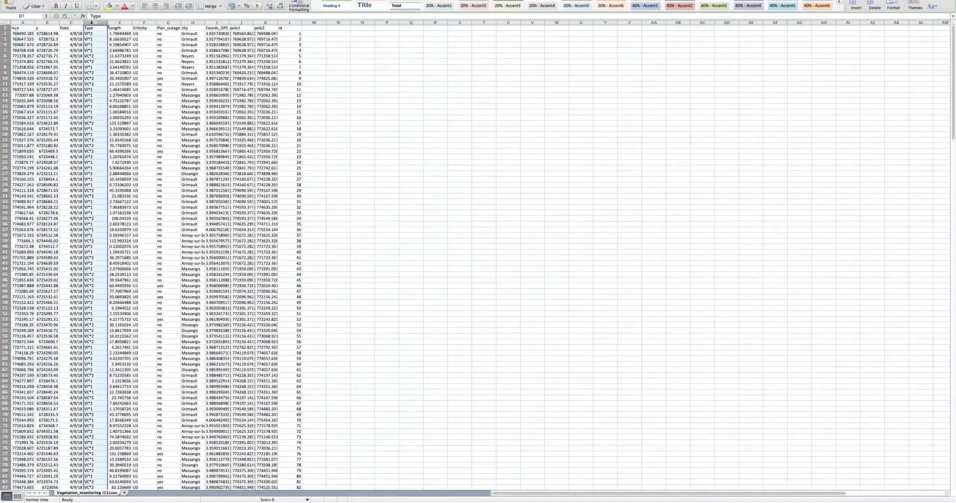
left_click(145, 22)
left_click(141, 34)
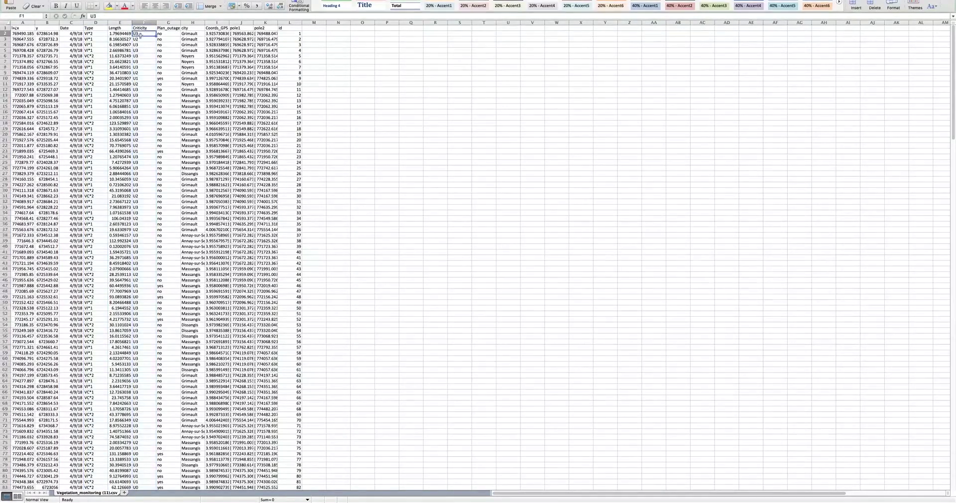
left_click_drag(141, 35, 150, 264)
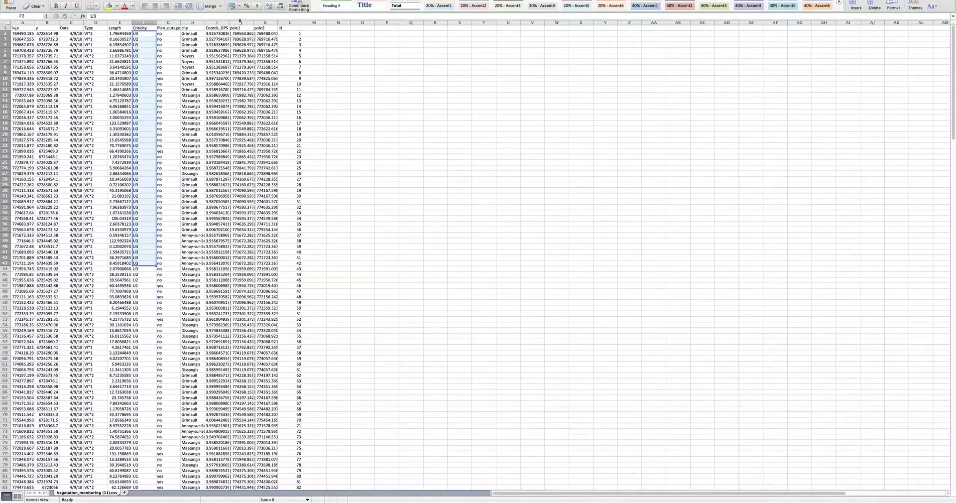
left_click_drag(240, 21, 264, 21)
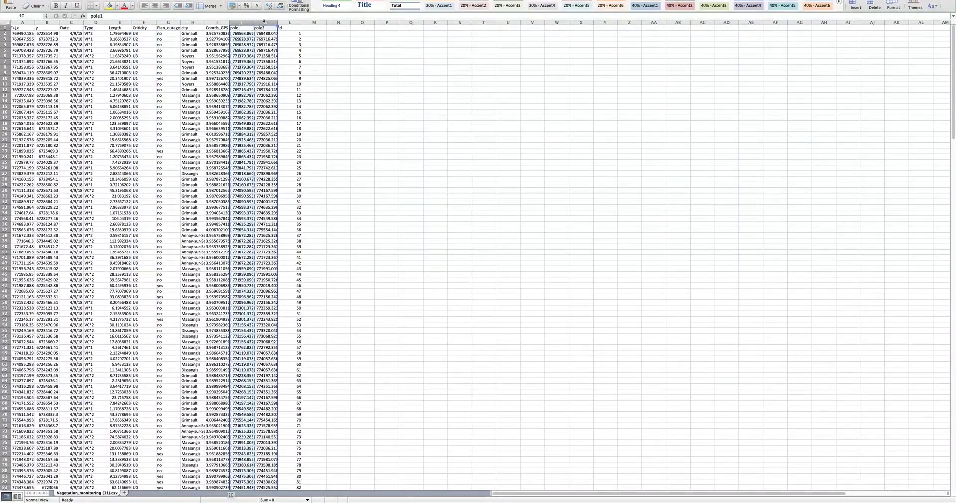
left_click(330, 89)
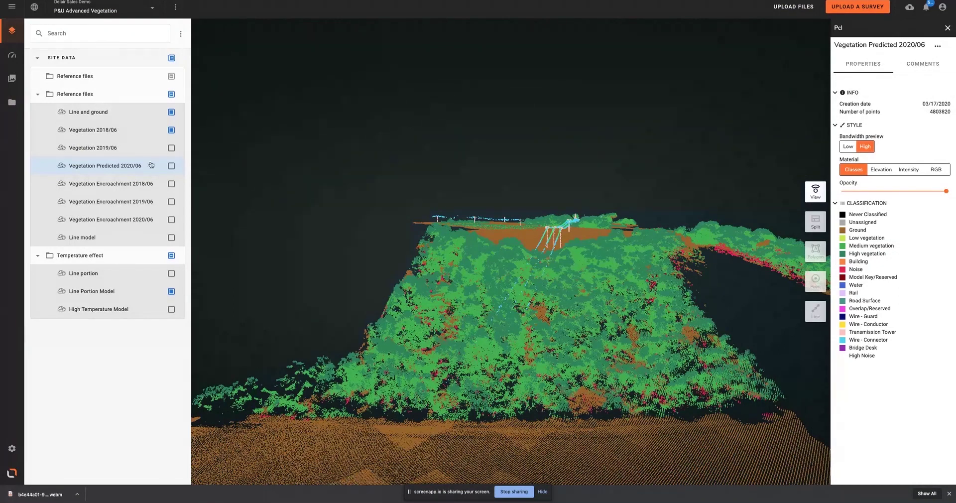
- Compare the Vegetation 2019/06 point cloud with Vegetation 2018/06 along the power line, ending with the 2019/06 layer hidden
left_click_drag(529, 377, 538, 305)
scroll(538, 306, "up", 5)
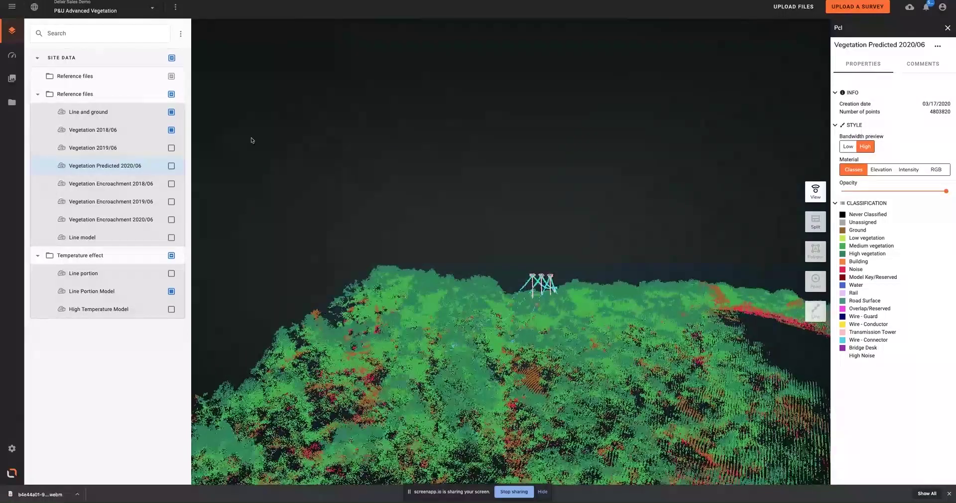
left_click(171, 148)
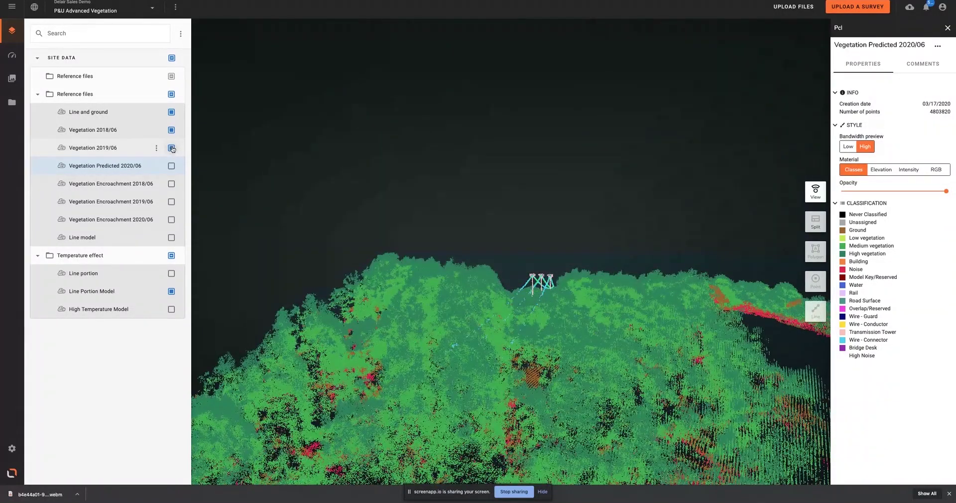
left_click(172, 148)
left_click(172, 148)
left_click(172, 148)
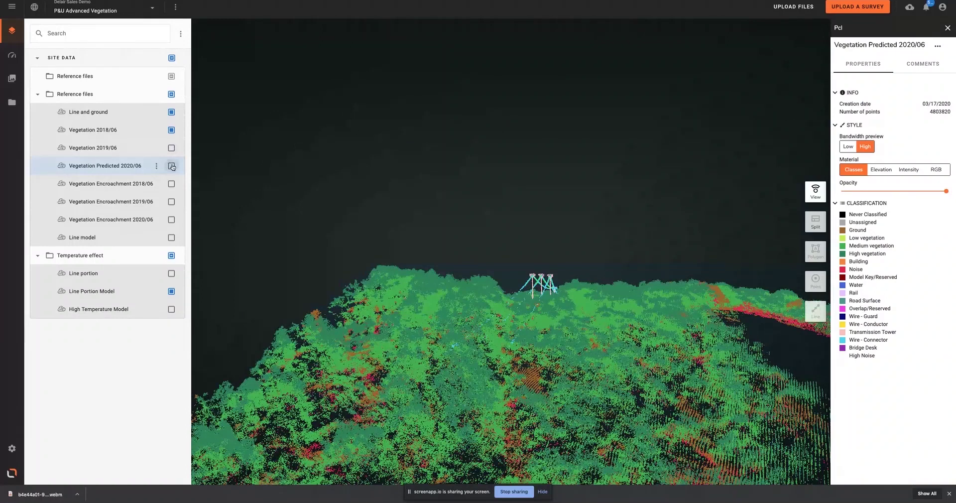
- Show Vegetation Predicted 2020/06 and Vegetation Encroachment 2020/06, and view them around the power line
left_click(172, 166)
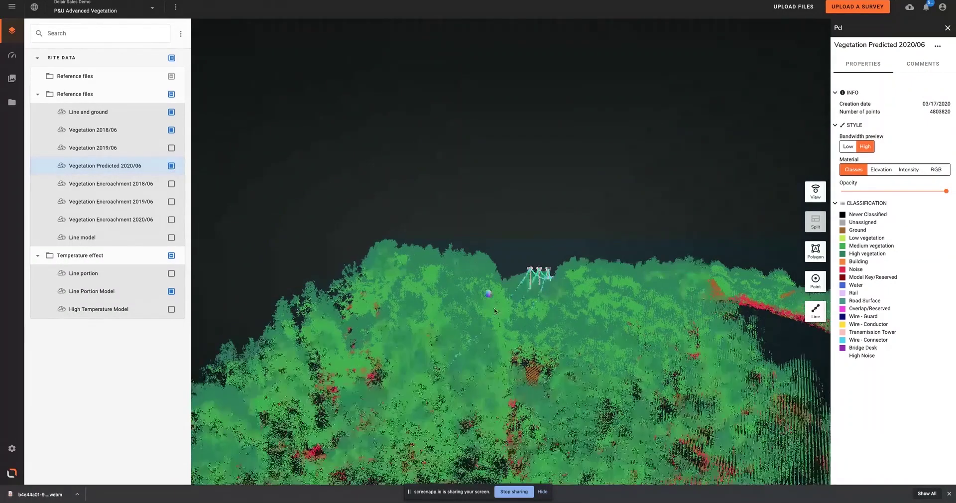
left_click_drag(495, 311, 509, 309)
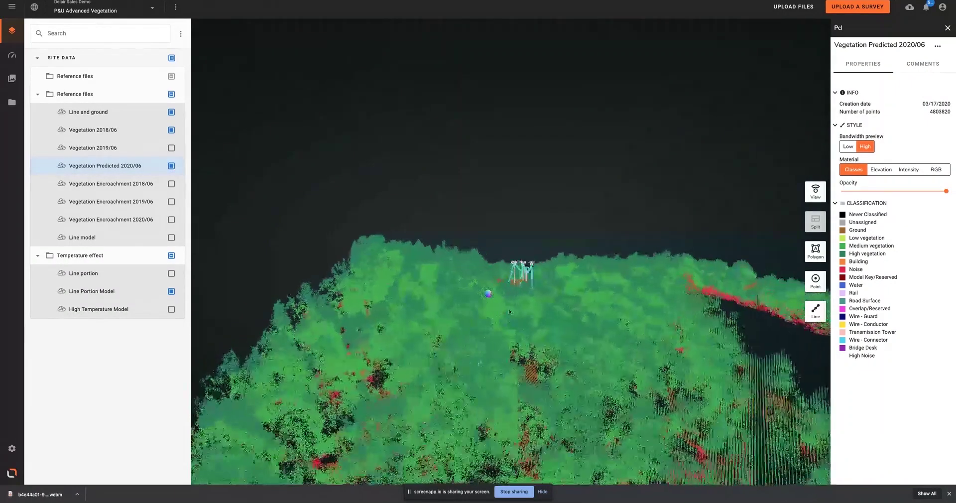
left_click(171, 221)
left_click_drag(533, 284, 517, 306)
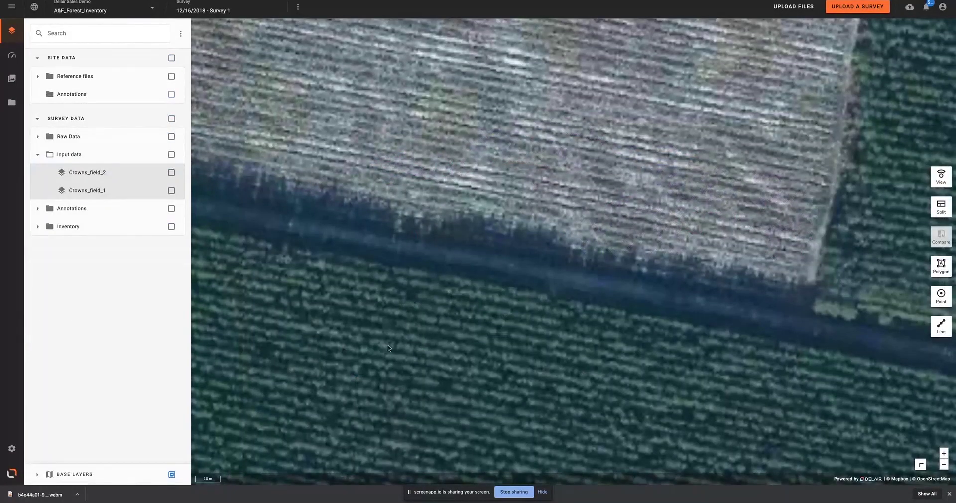
- Show the Crowns_field_2 layer in the A&F_Forest_Inventory survey and inspect the tree crowns up close
left_click(172, 173)
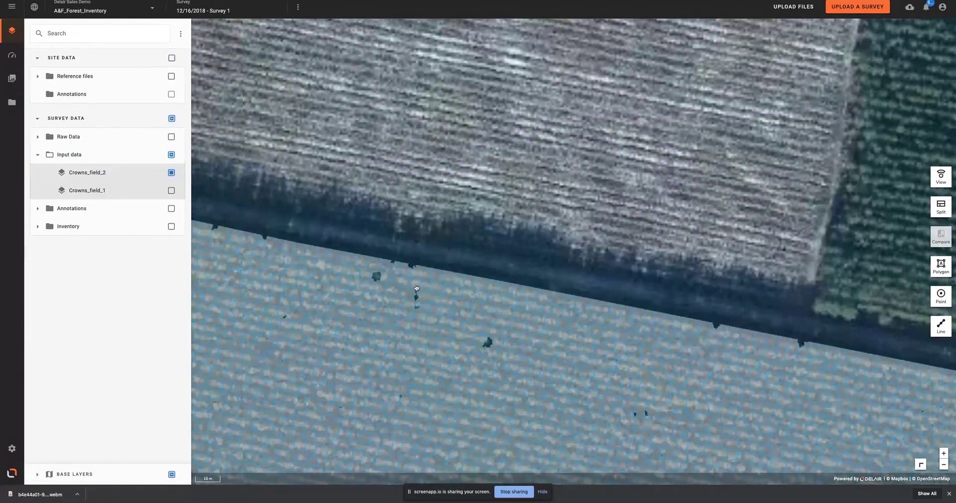
left_click(375, 266)
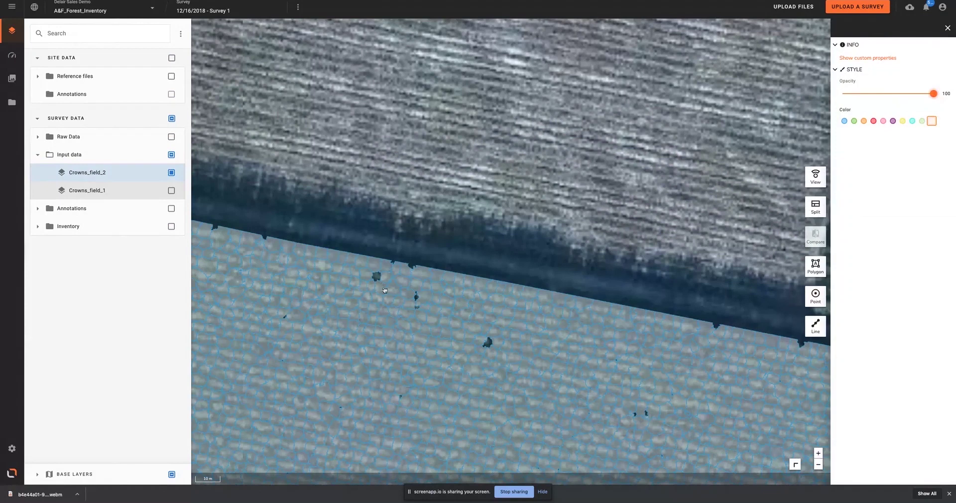
scroll(385, 290, "up", 3)
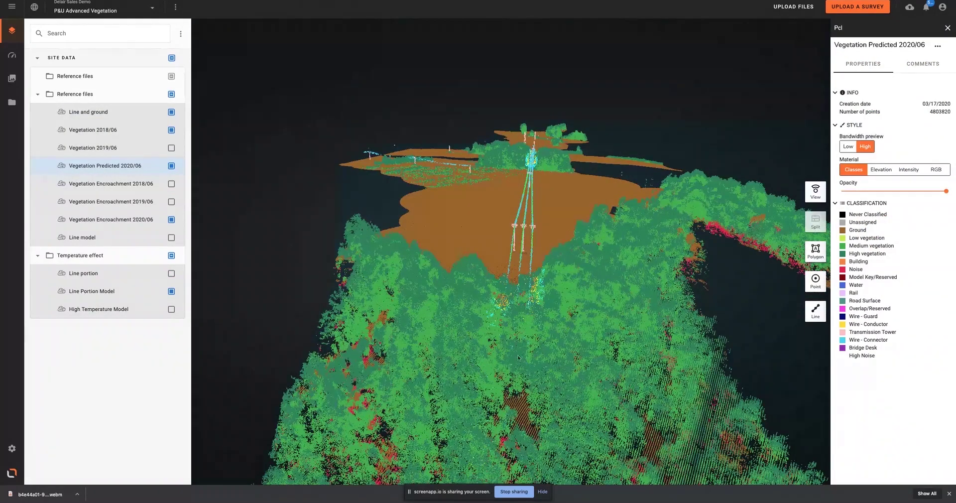
- Back in P&U Advanced Vegetation, hide Vegetation Predicted 2020/06 to examine the 2020/06 encroachment areas by the line
left_click_drag(518, 356, 515, 254)
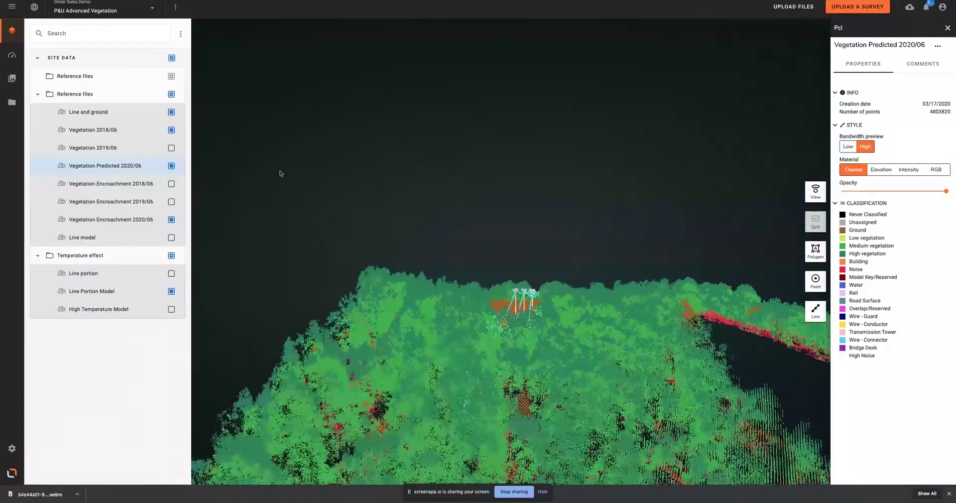
left_click(171, 166)
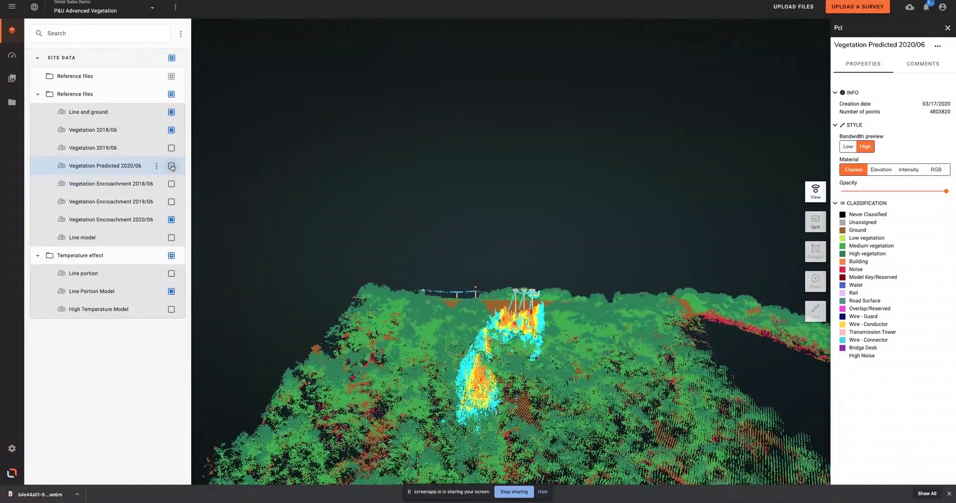
left_click(171, 166)
left_click(172, 167)
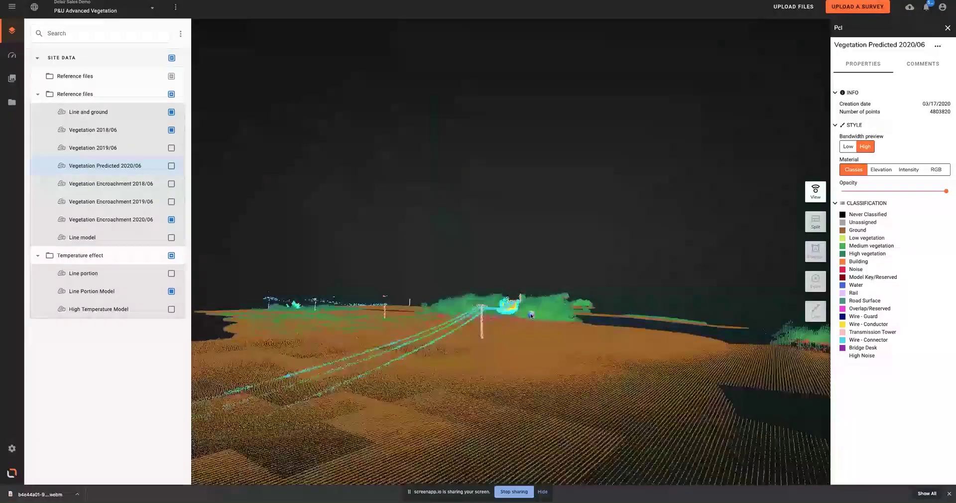
- Show the High Temperature Model at the pole and compare its sagging conductors with the Line Portion Model
scroll(431, 389, "up", 3)
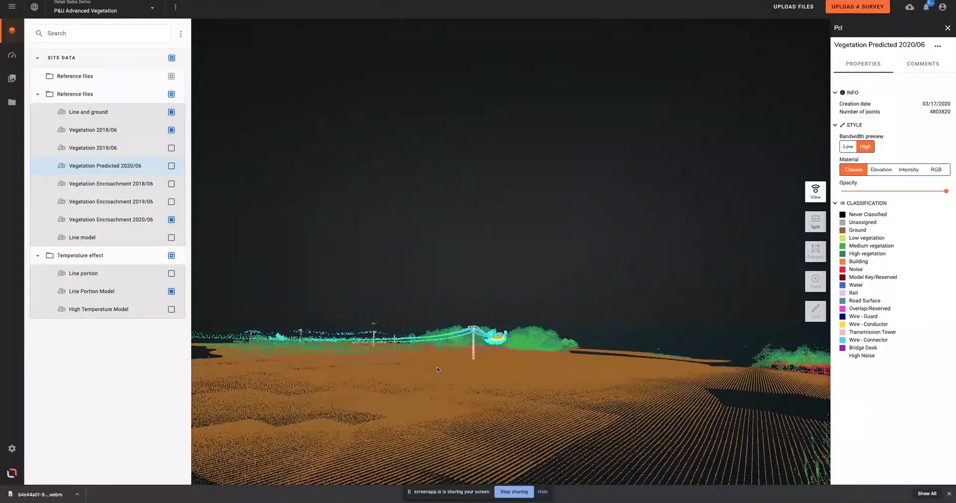
left_click_drag(405, 348, 431, 347)
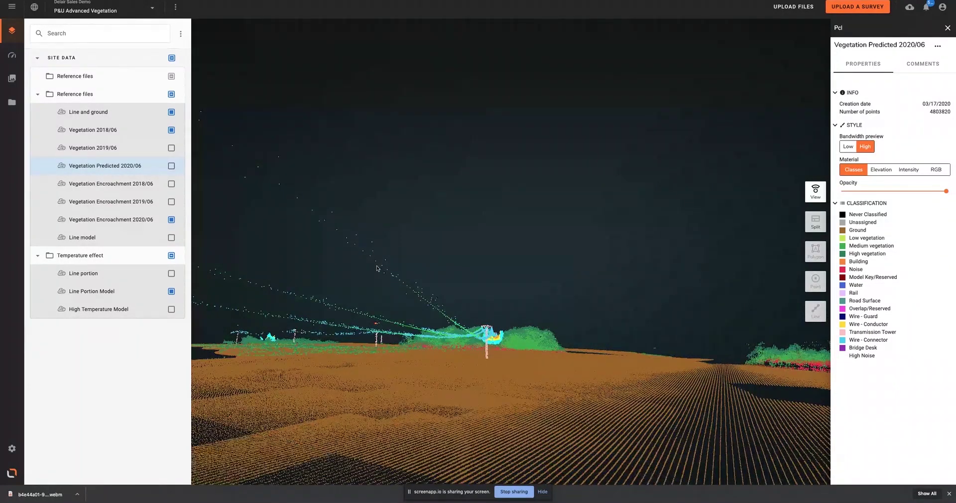
left_click(171, 310)
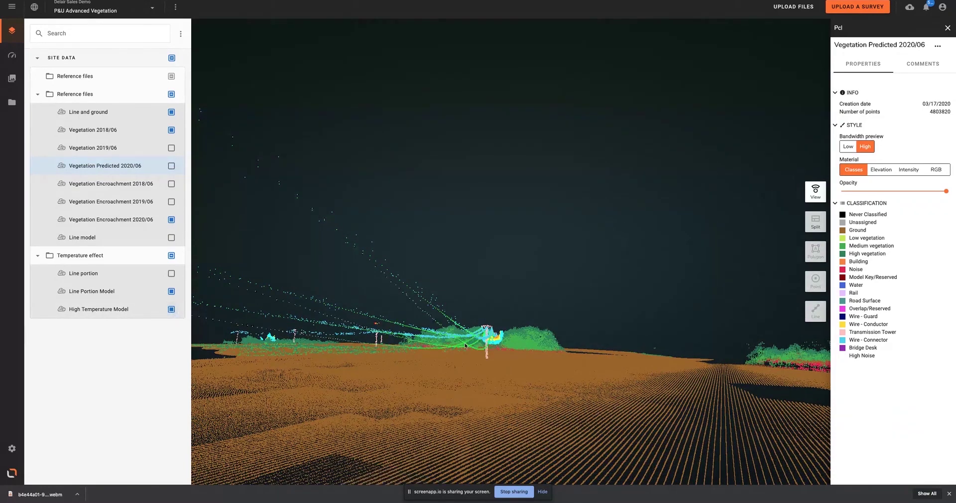
scroll(431, 362, "down", 3)
scroll(432, 362, "up", 3)
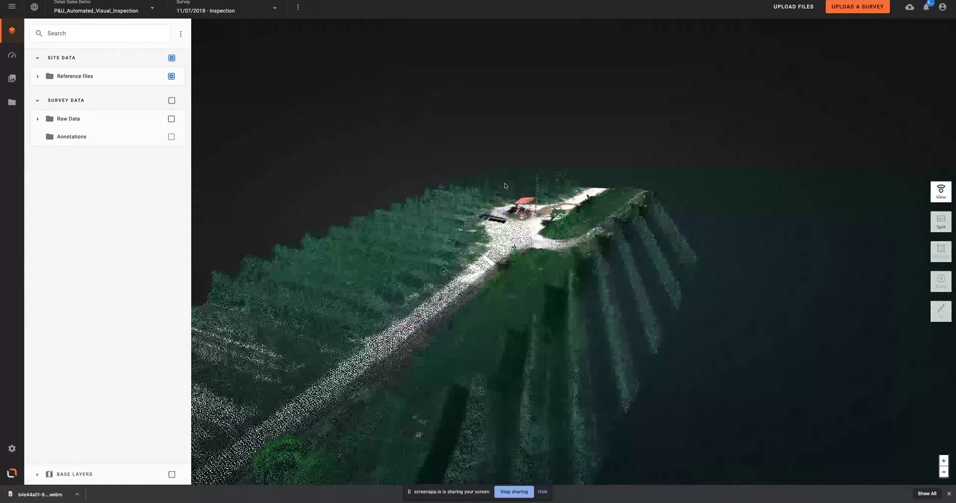
- Show the Raw Data photos plus the Electric pole LIDAR and Electric pole BIM reference files, and view the pole from the side
scroll(533, 195, "up", 5)
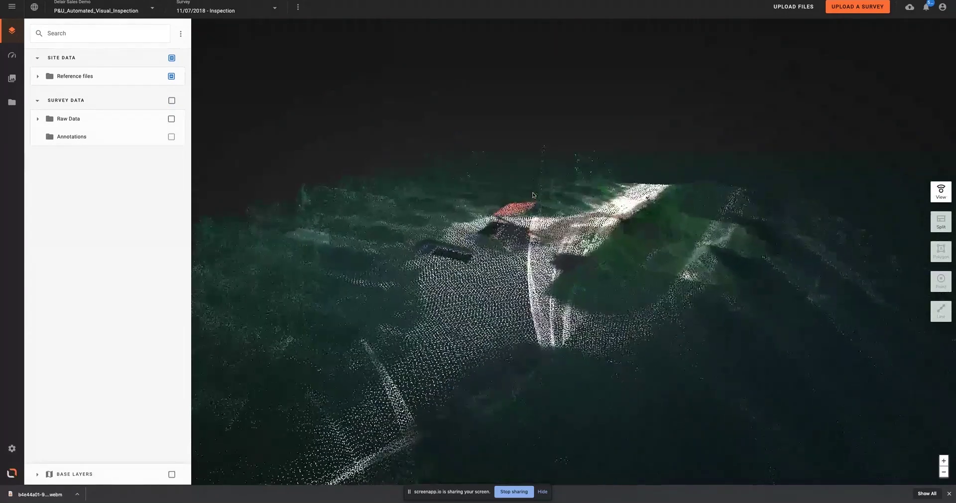
left_click(171, 119)
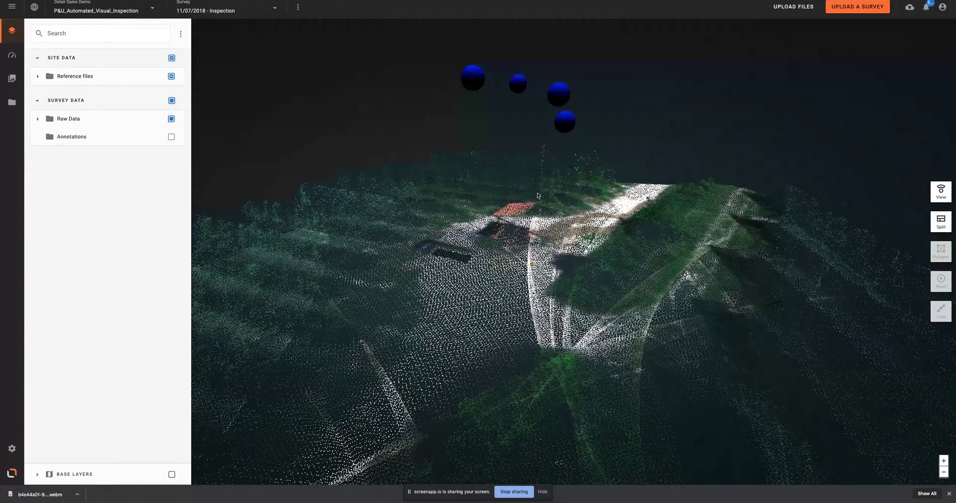
left_click(39, 77)
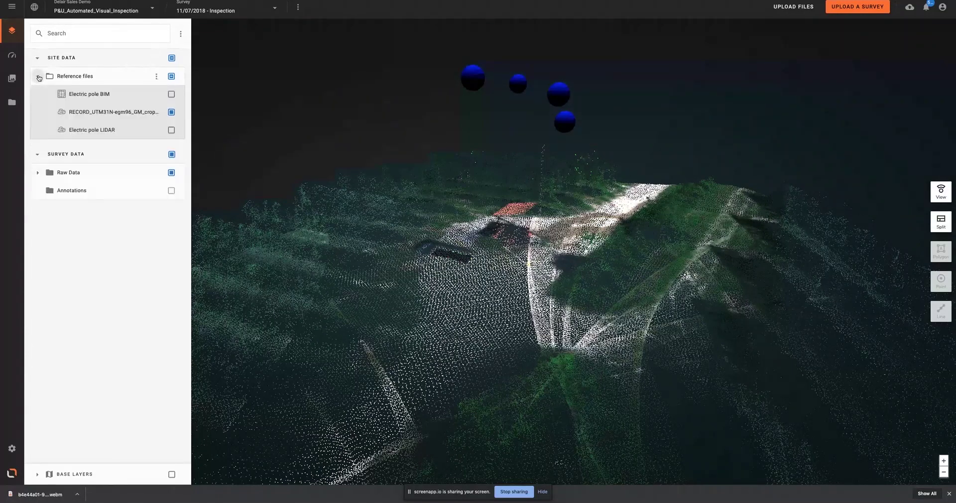
left_click(171, 130)
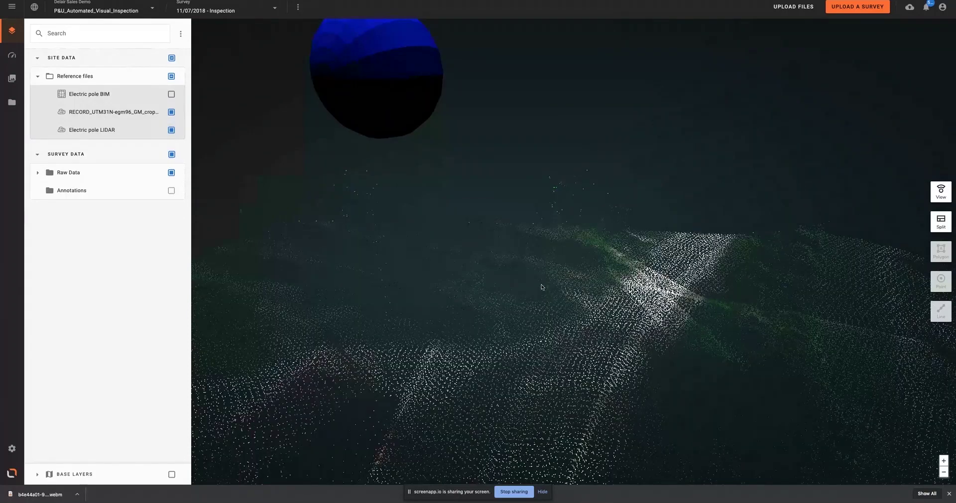
scroll(542, 287, "down", 3)
left_click_drag(480, 308, 690, 310)
scroll(640, 310, "down", 4)
scroll(640, 310, "up", 1)
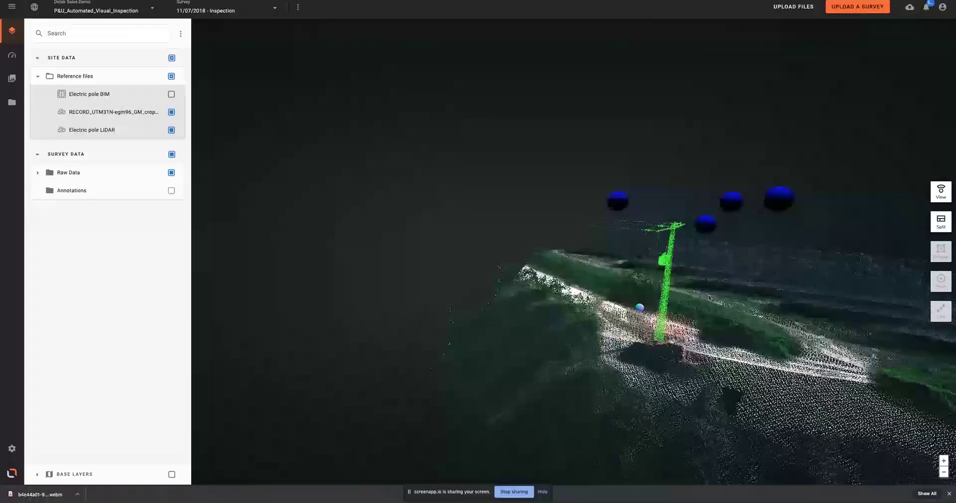
left_click(171, 94)
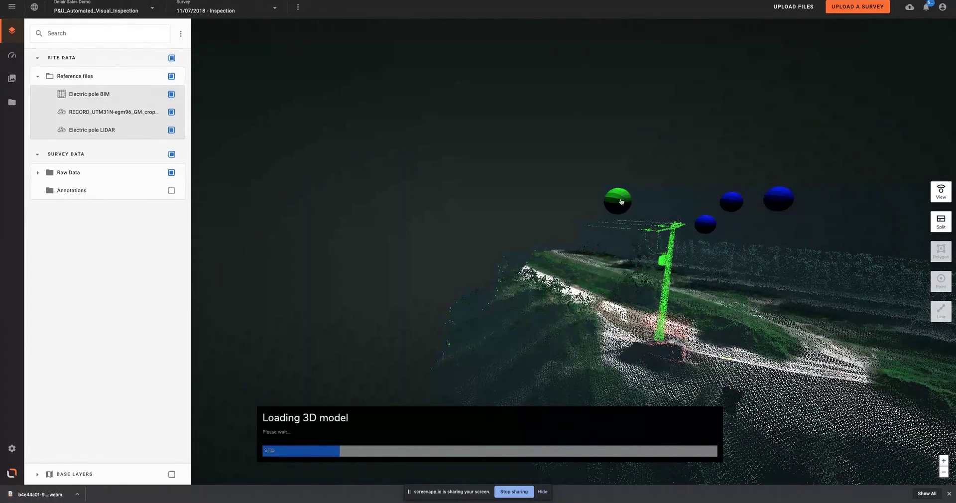
- Preview the inspection photos Pole Inspection #2, #4, #1 and #3 from their capture spheres around the pole
left_click(622, 202)
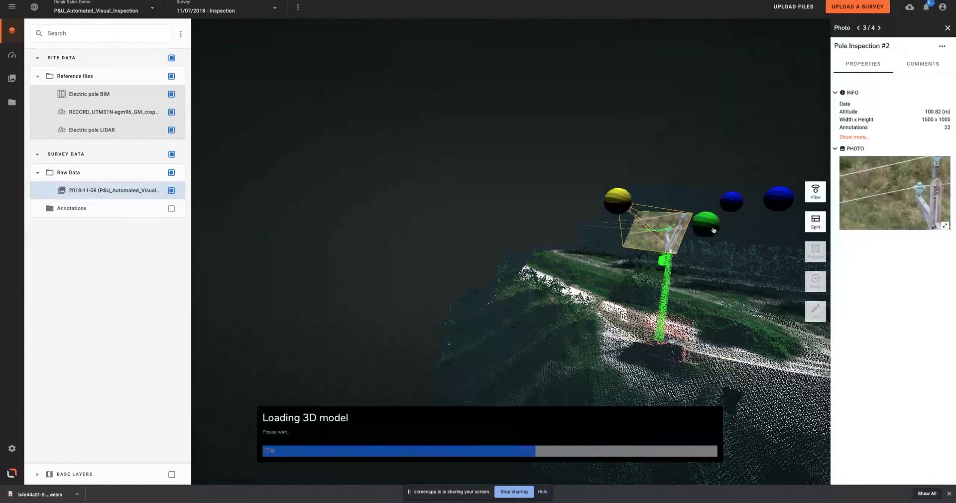
left_click_drag(734, 302, 683, 314)
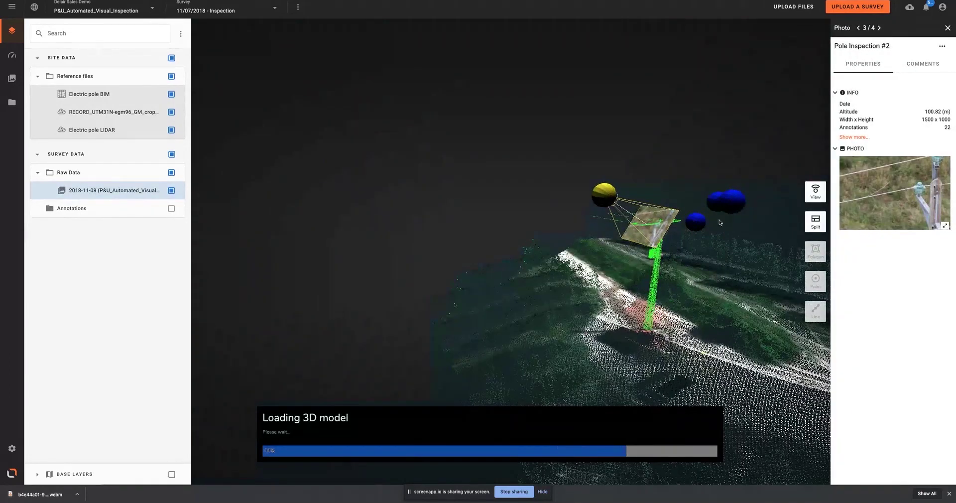
left_click(733, 204)
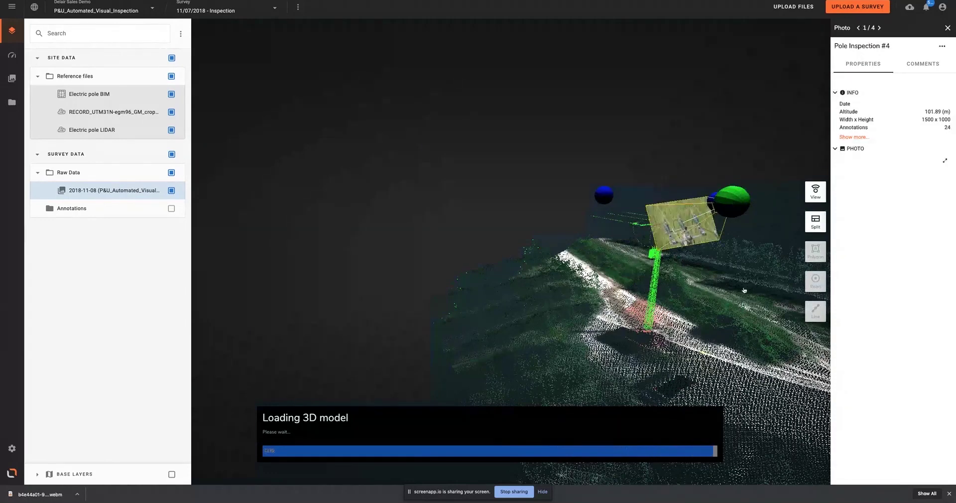
left_click_drag(744, 289, 634, 292)
scroll(634, 292, "down", 2)
left_click(635, 292)
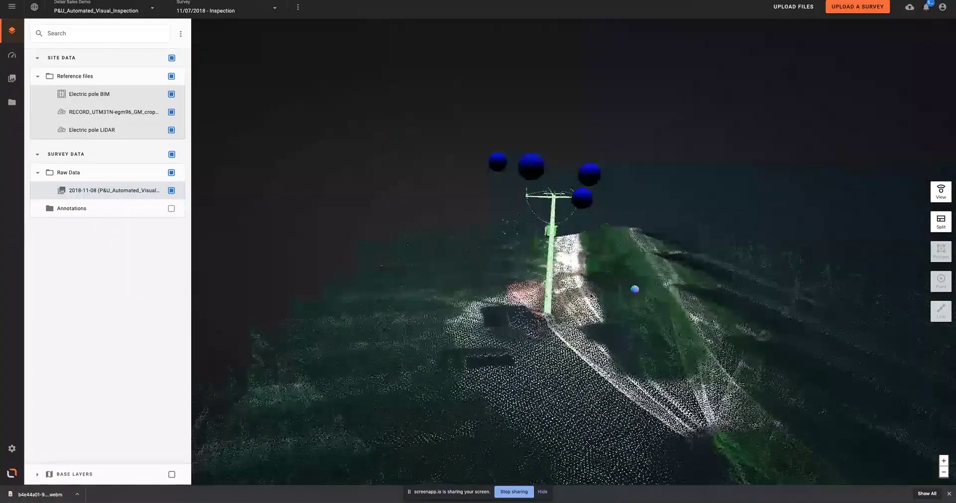
left_click(576, 177)
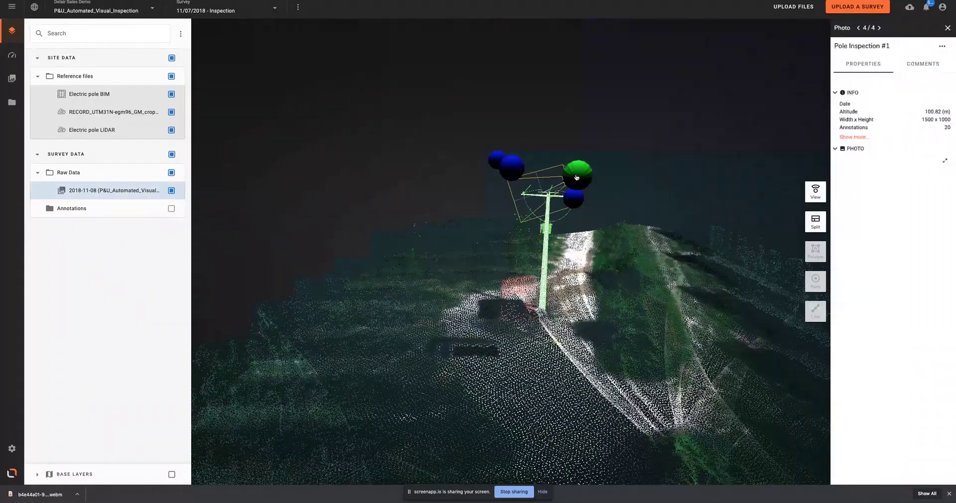
left_click(573, 200)
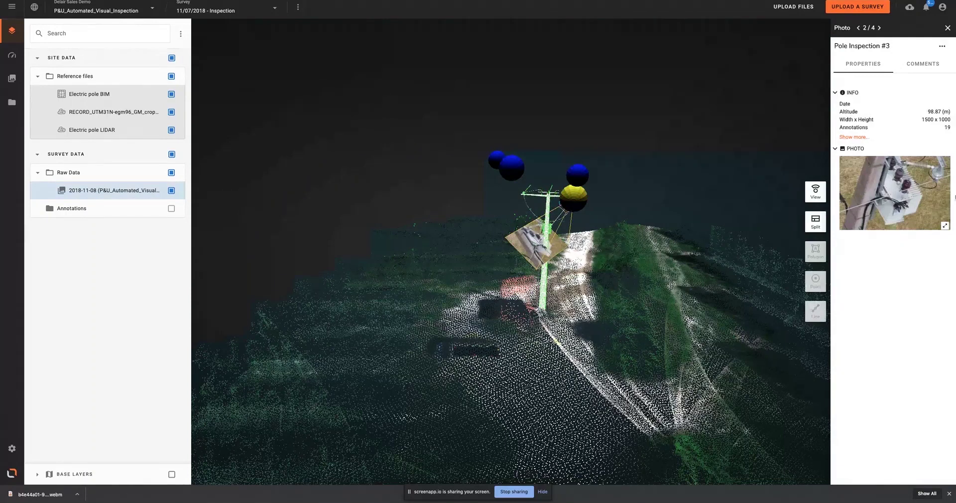
- Enlarge the Pole Inspection #3 photo and review the defect details of its concrete support and transformer annotations
left_click(945, 225)
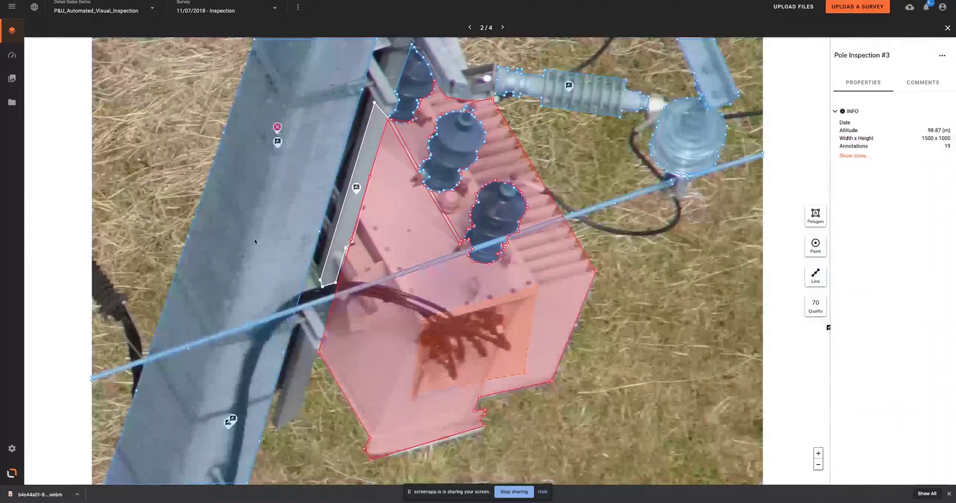
left_click(244, 248)
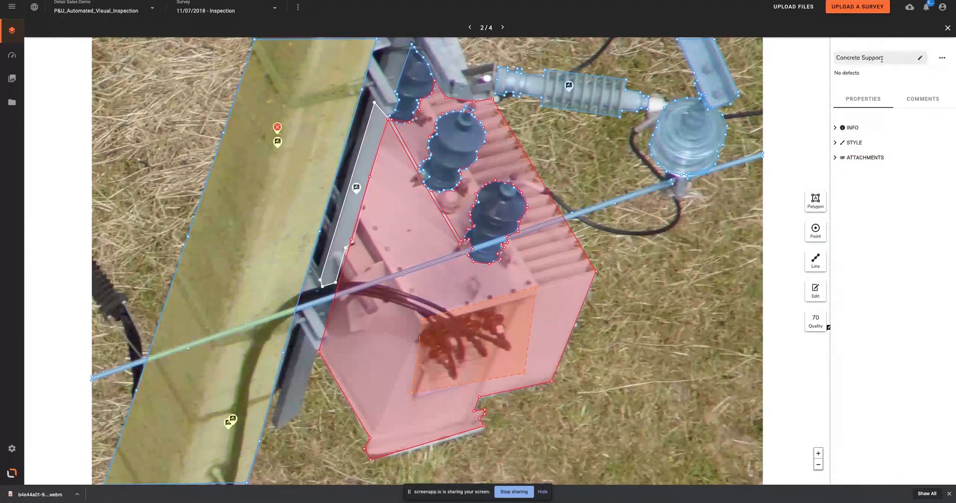
left_click(509, 262)
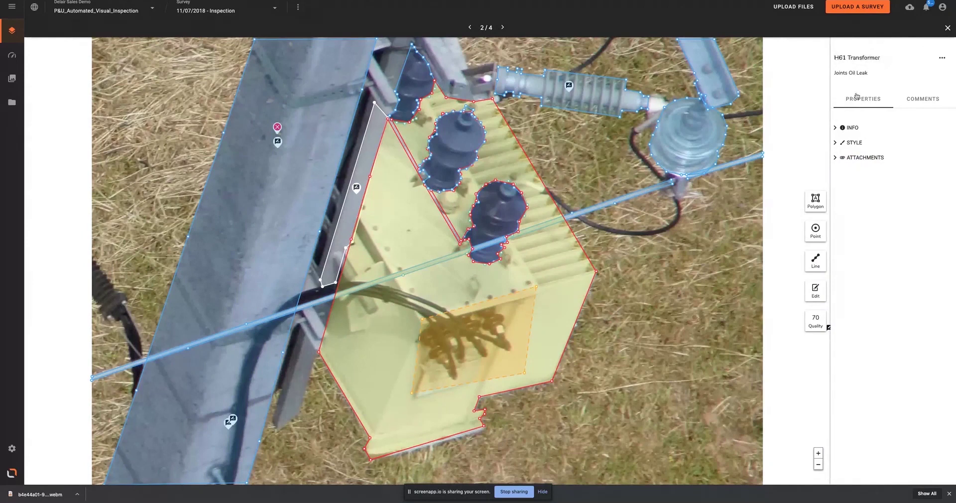
- Go to the Pole Inspection #2 photo and review its line insulator, concrete support and two power line annotations
left_click(503, 28)
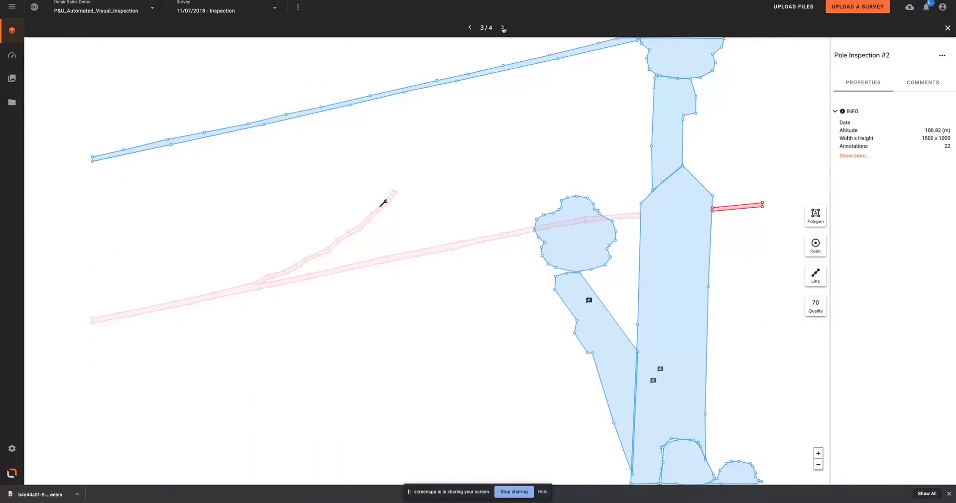
left_click(579, 239)
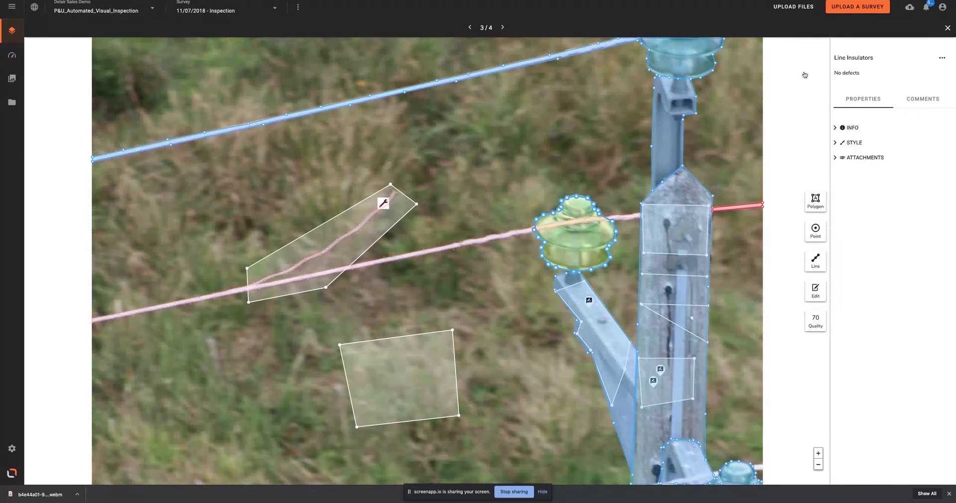
left_click(684, 189)
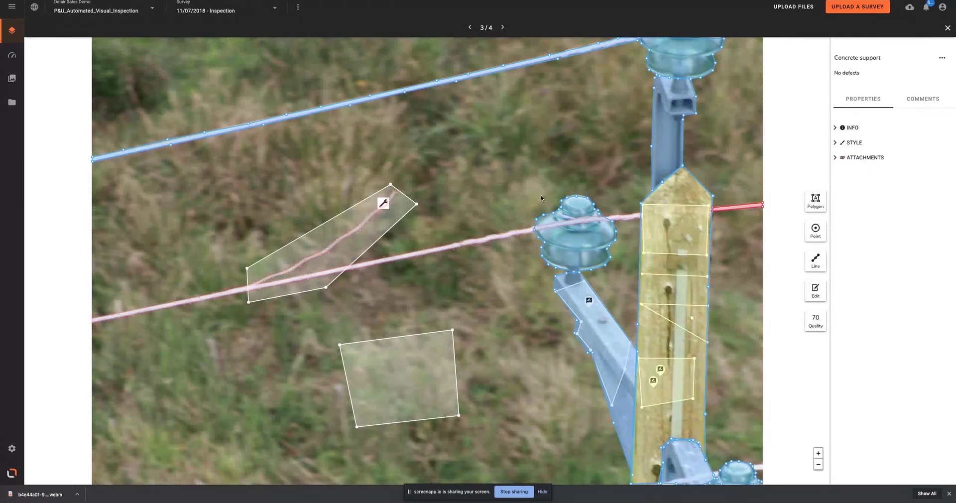
left_click(397, 258)
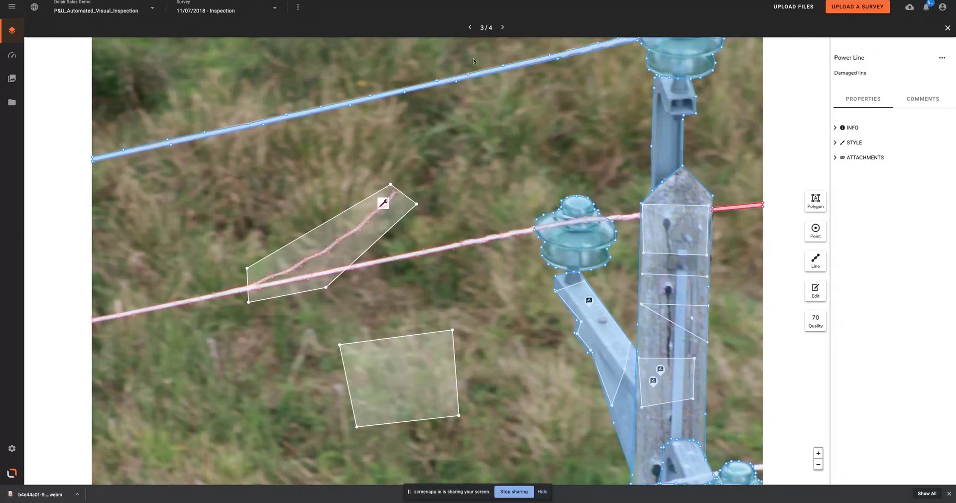
left_click(475, 76)
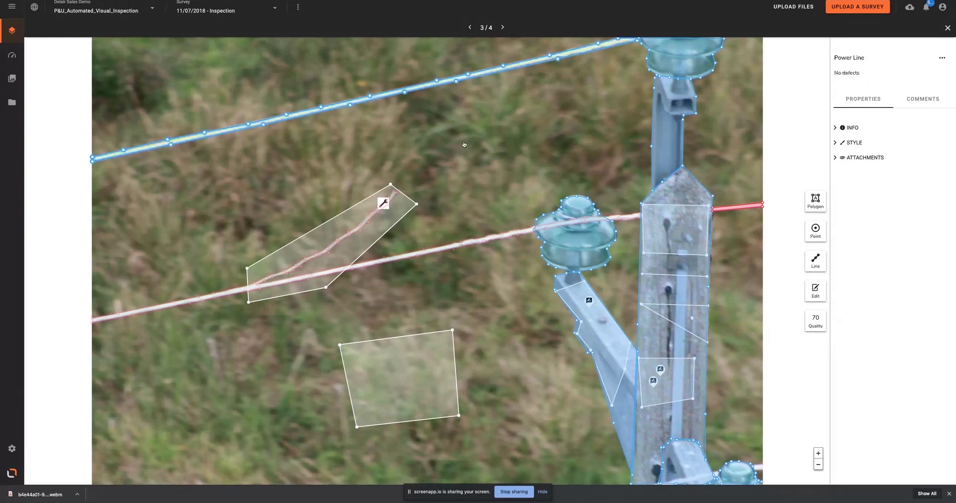
- View the enlarged Pole Inspection #1 photo, then return to the 3D view and examine the BIM pole up close
left_click(502, 28)
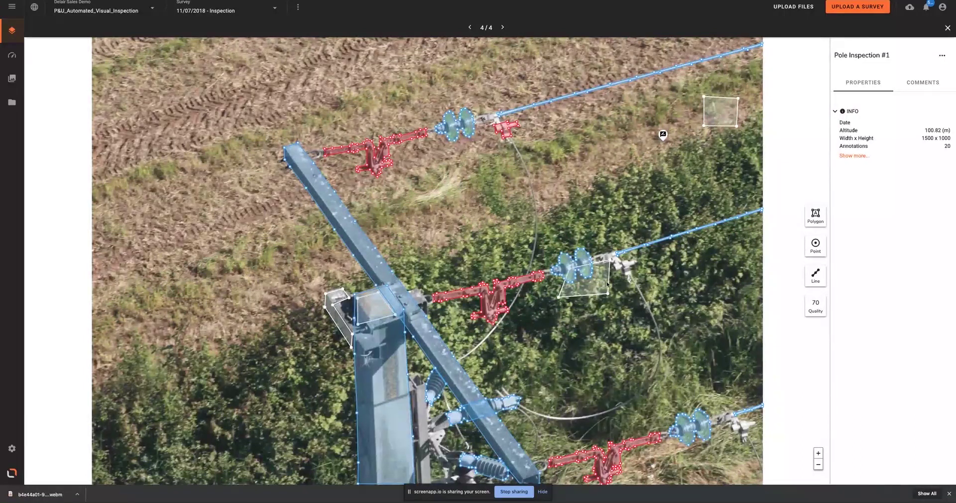
left_click(948, 29)
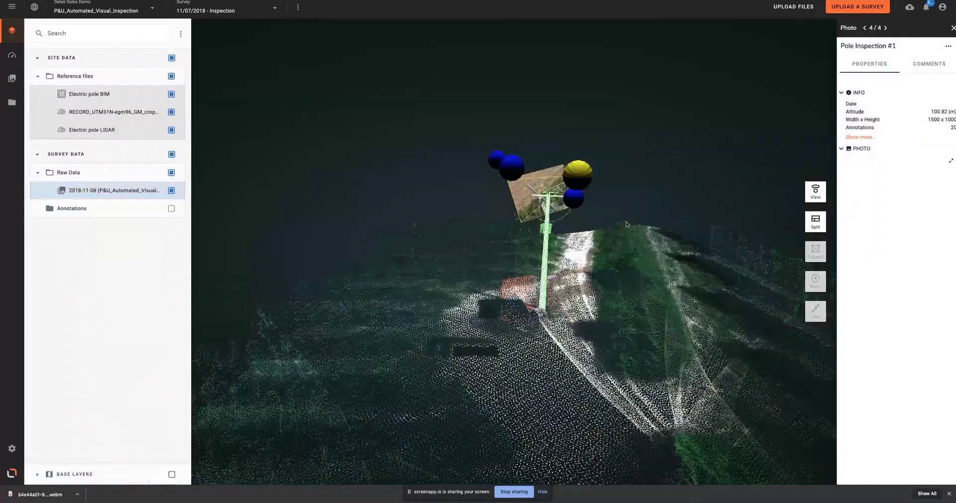
scroll(556, 244, "up", 5)
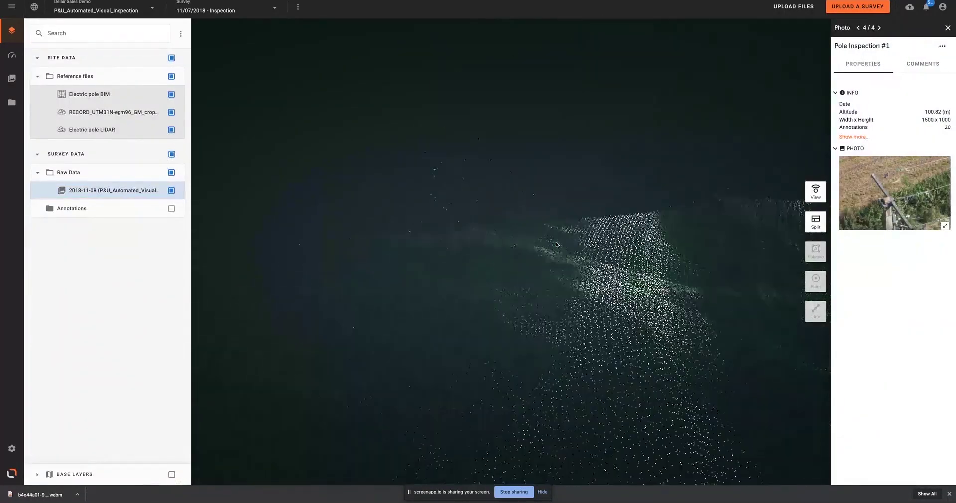
scroll(556, 244, "down", 3)
left_click_drag(556, 243, 507, 250)
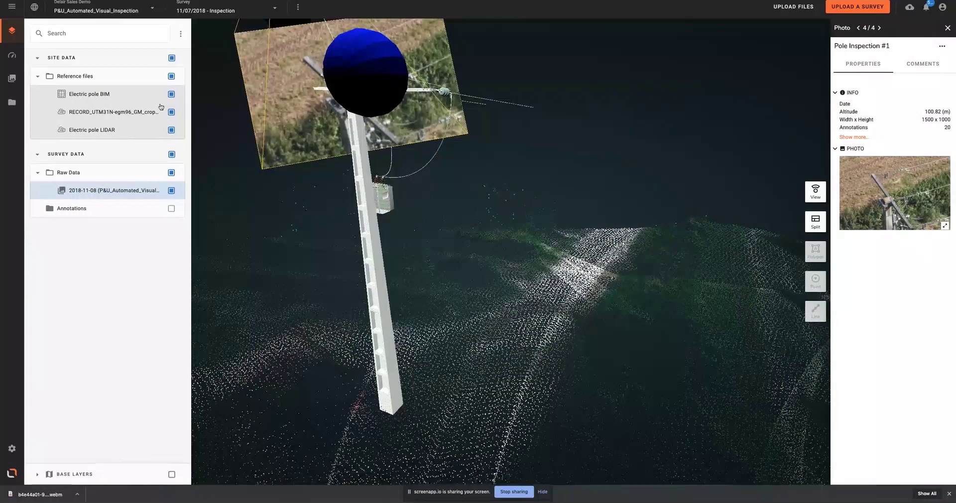